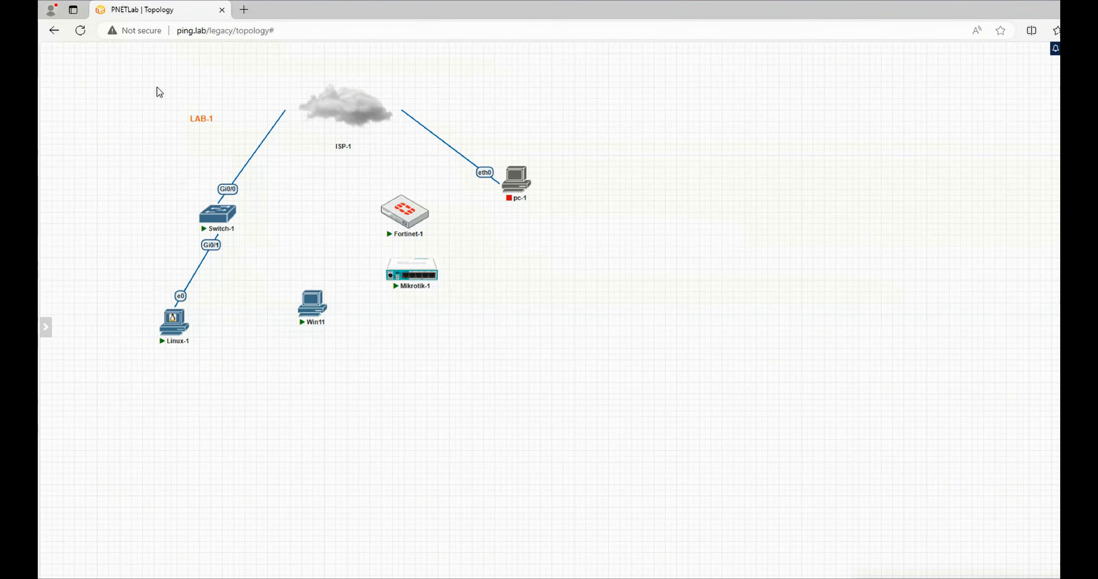
Stop all nodes in the LAB-1 topology and close the lab.
drag(142, 64, 621, 455)
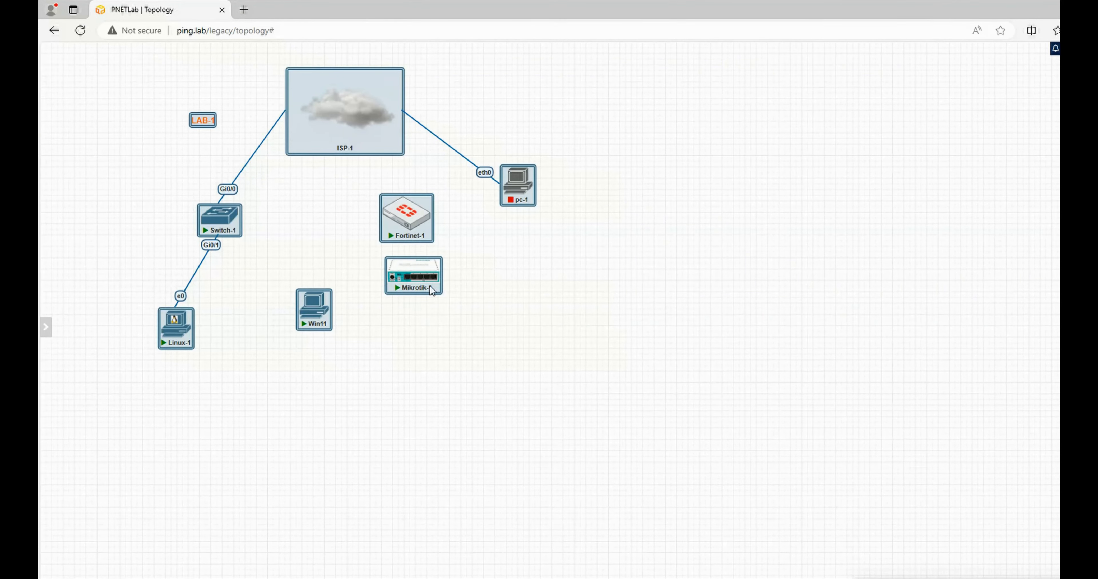
right_click(423, 280)
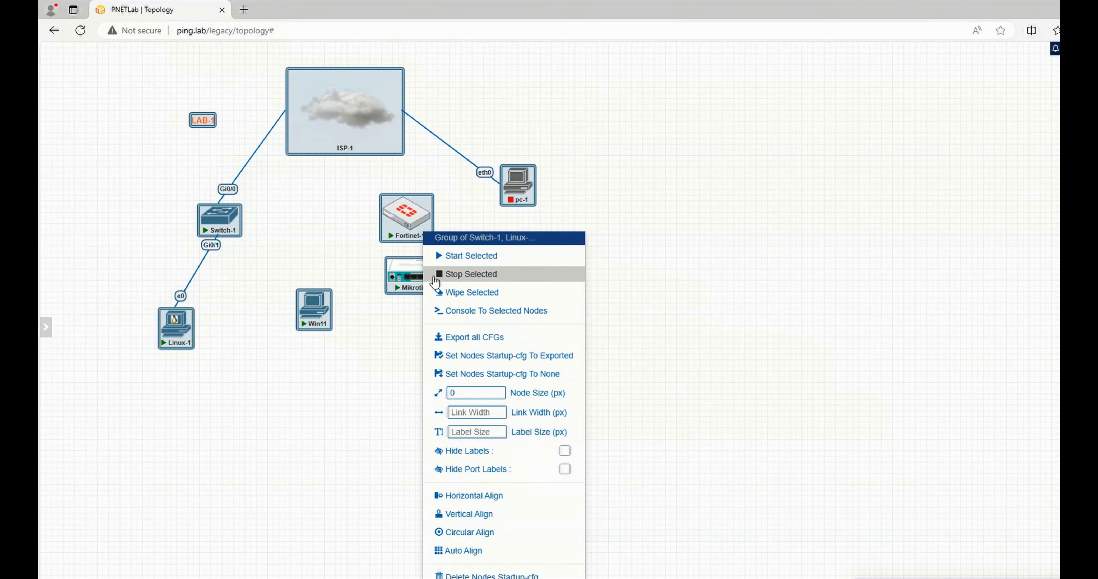
click(486, 274)
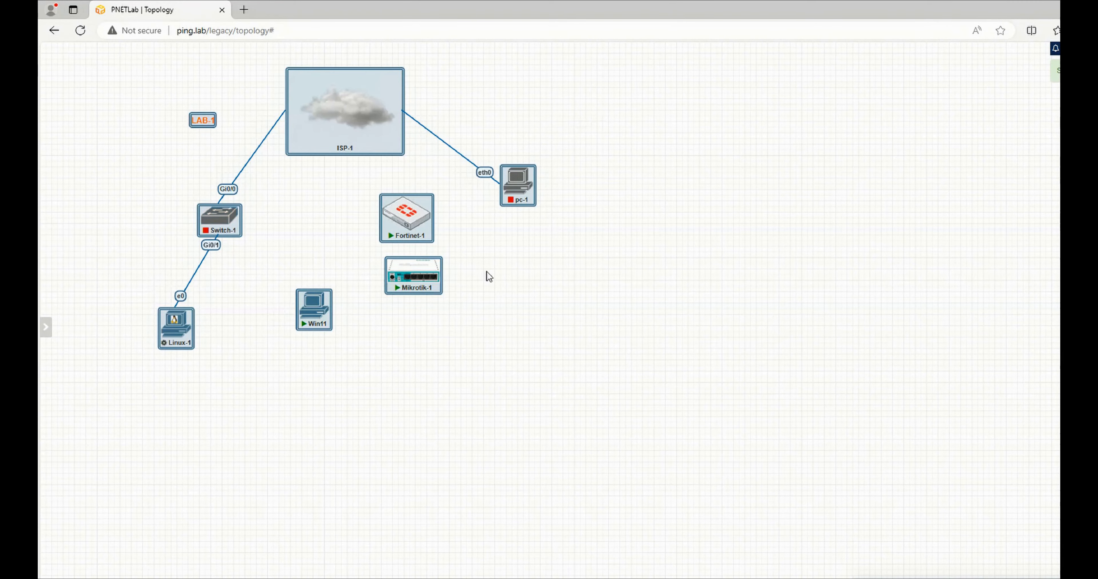
click(625, 297)
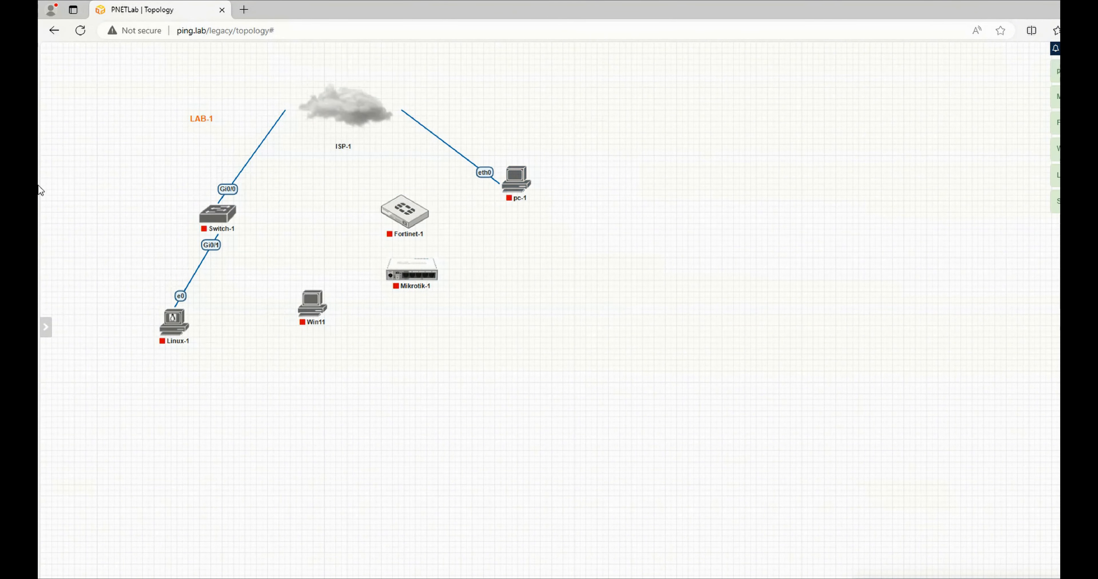
click(47, 326)
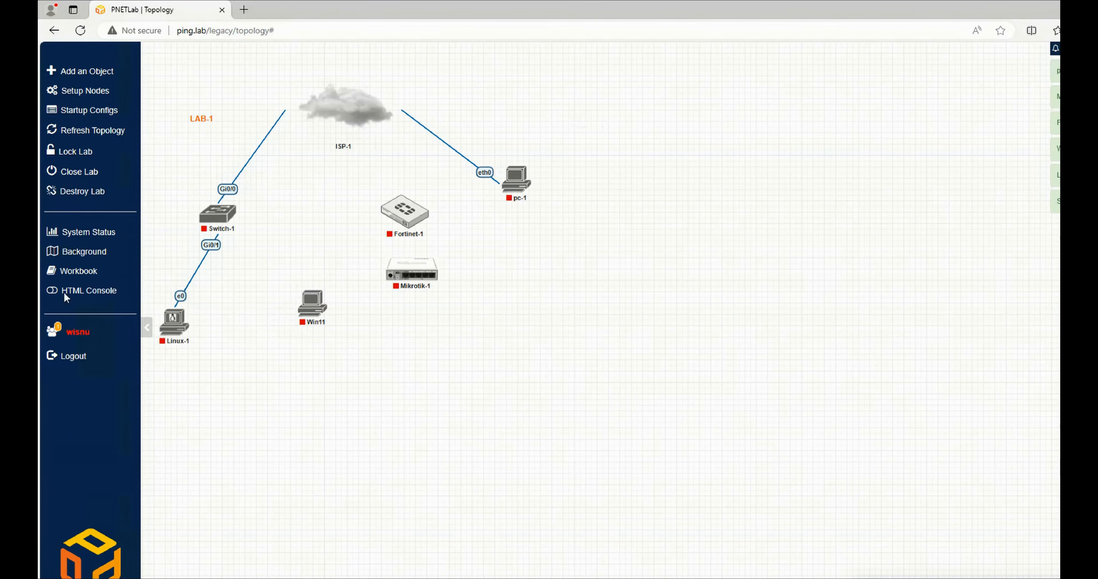
click(108, 175)
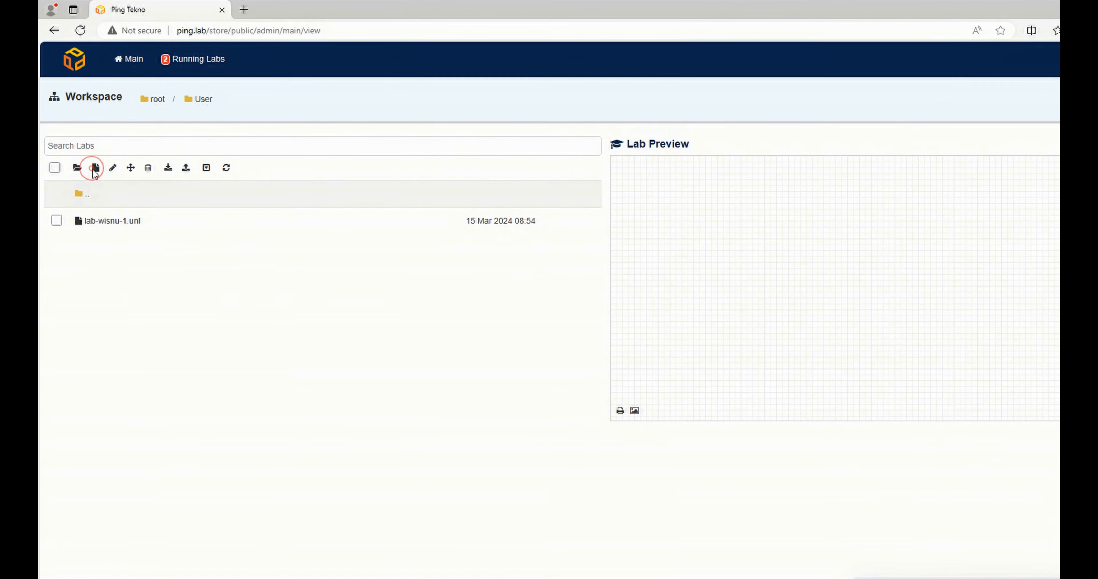
Create a new lab named lab-node-OS with the description "ngetest node OS".
click(94, 169)
click(336, 126)
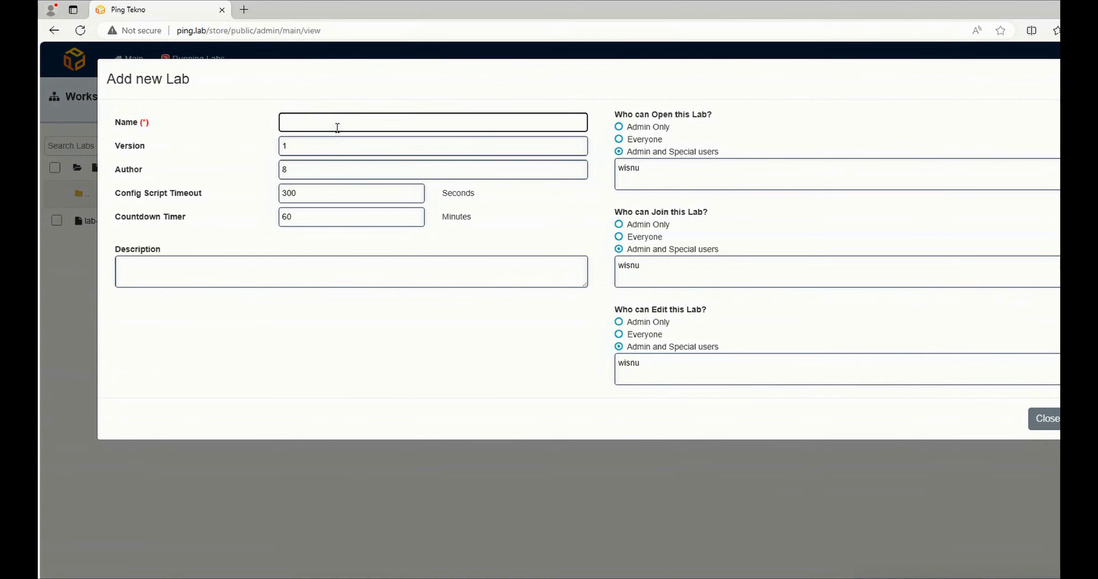
text(lab-node-OS)
click(228, 264)
text(ngetest node O)
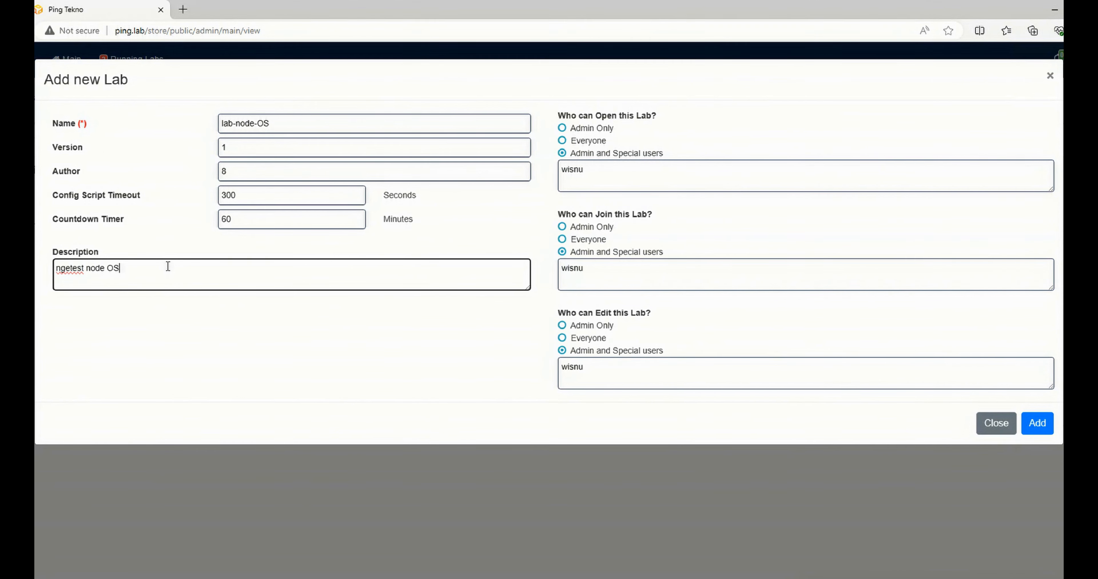
text(S)
click(1041, 427)
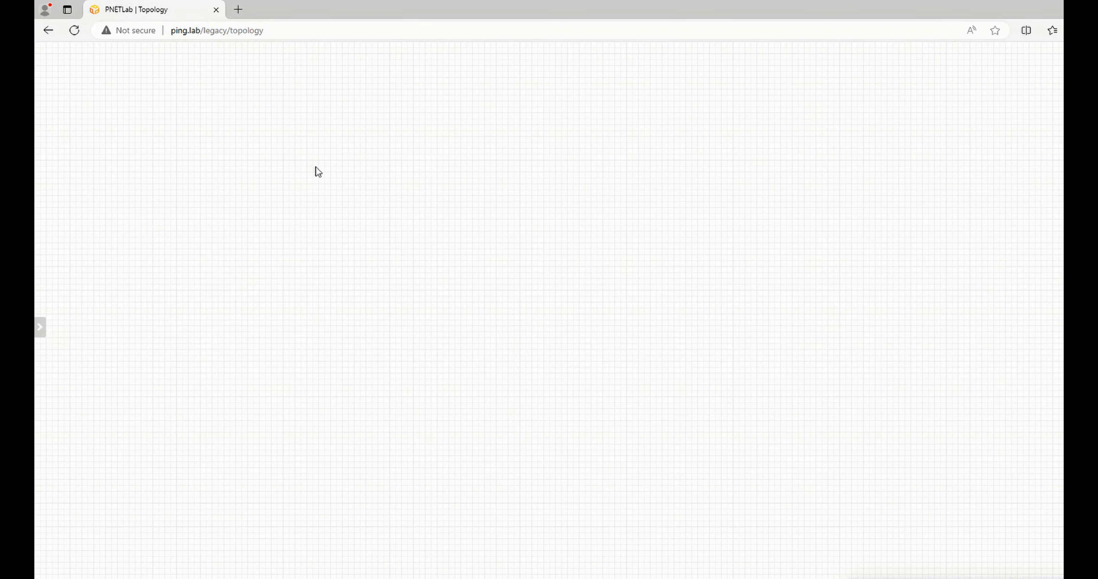
Add one node from the Apple MacOS Simple KVM template, keeping its default image and settings.
right_click(316, 167)
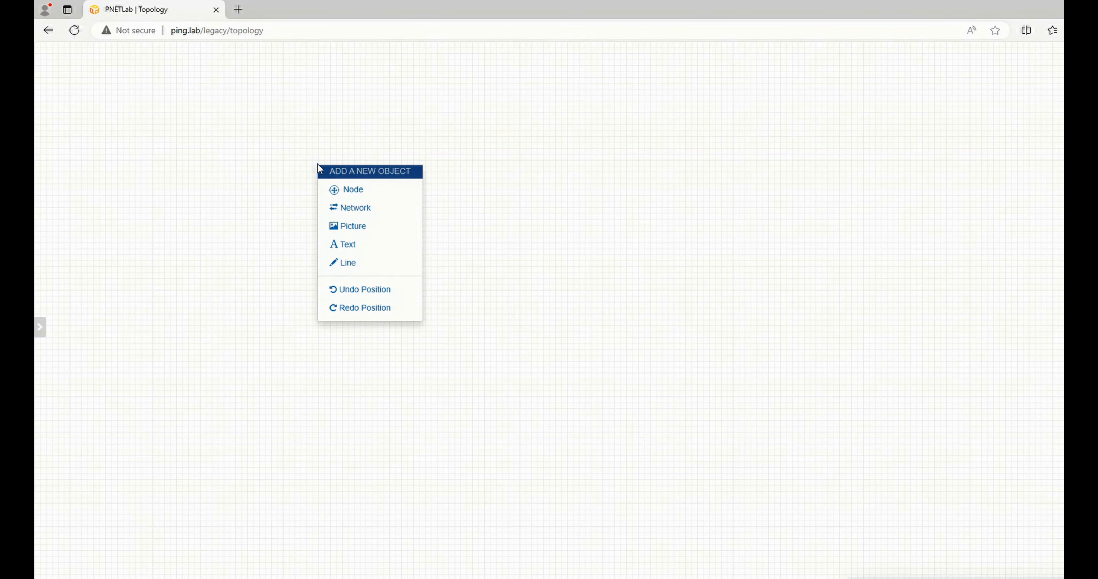
click(348, 190)
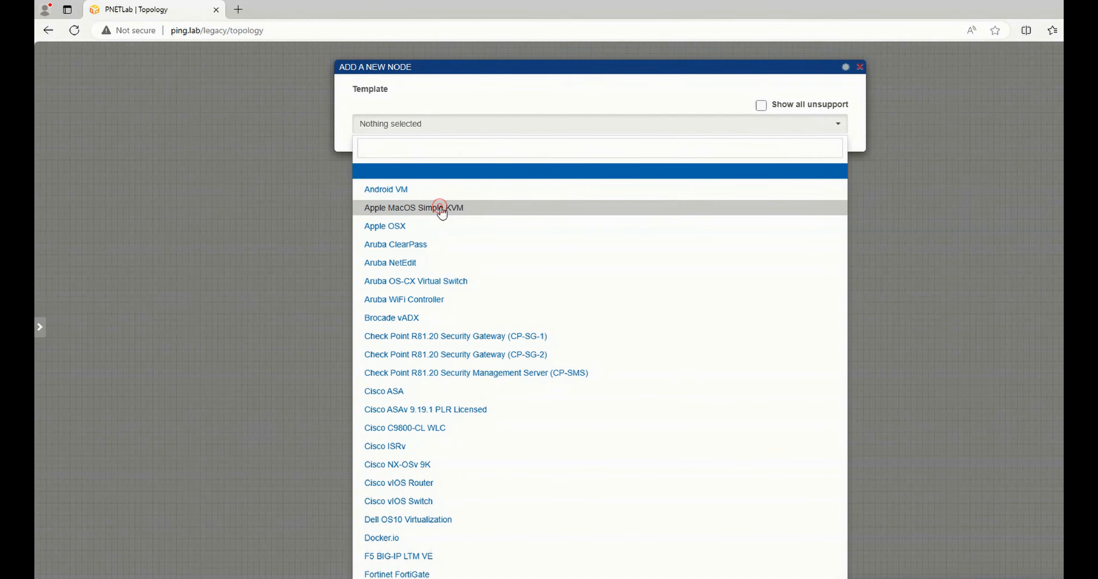
click(441, 209)
scroll(527, 294, down, 8)
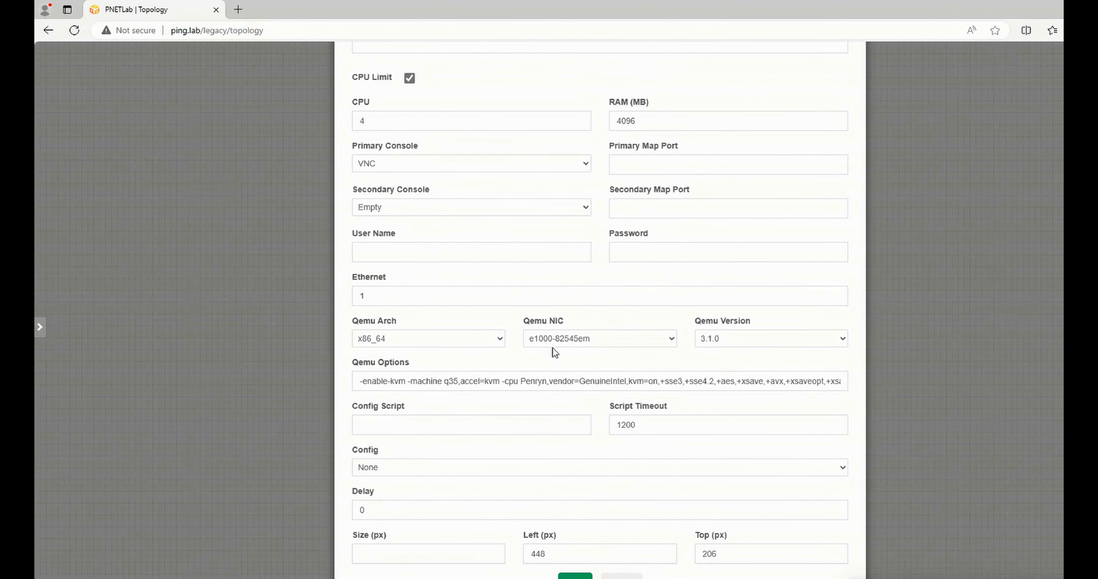
scroll(447, 255, up, 6)
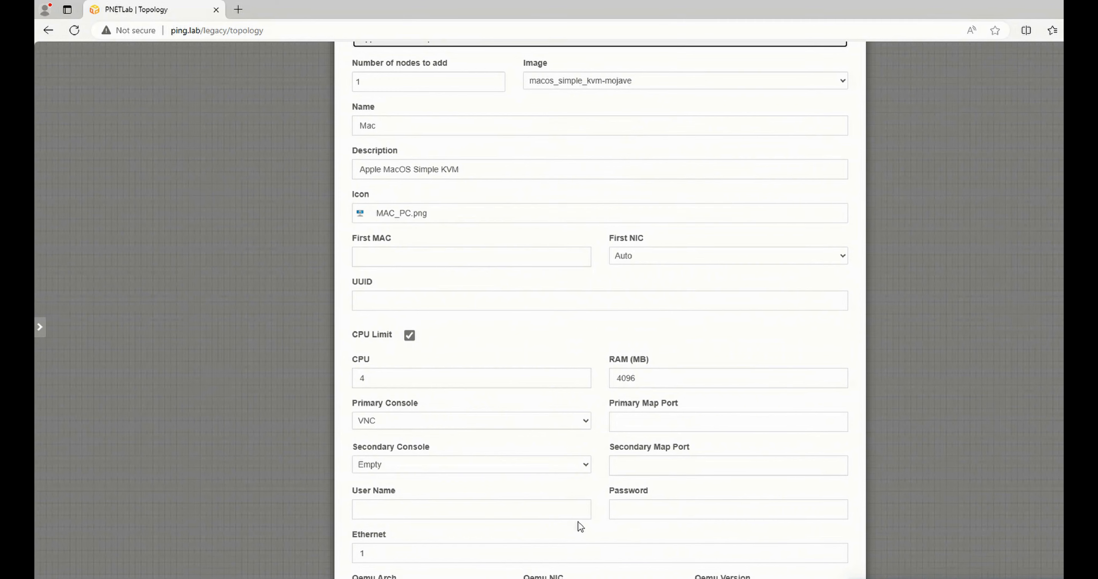
scroll(579, 523, down, 6)
click(575, 574)
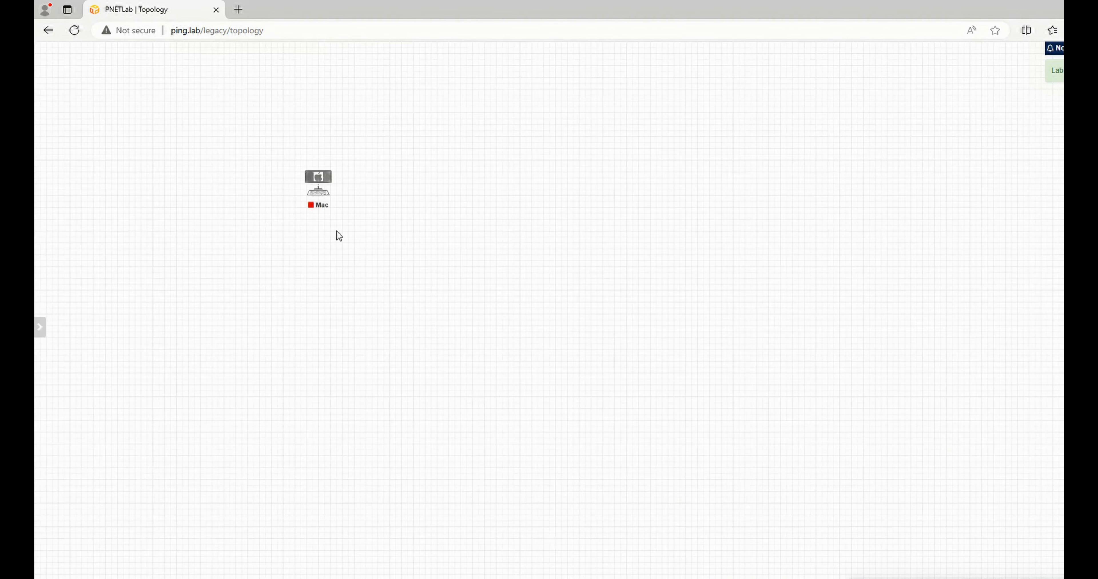
Add an Android VM node named Android with the android-9.1 image and place it directly above the Mac node.
right_click(316, 144)
click(350, 166)
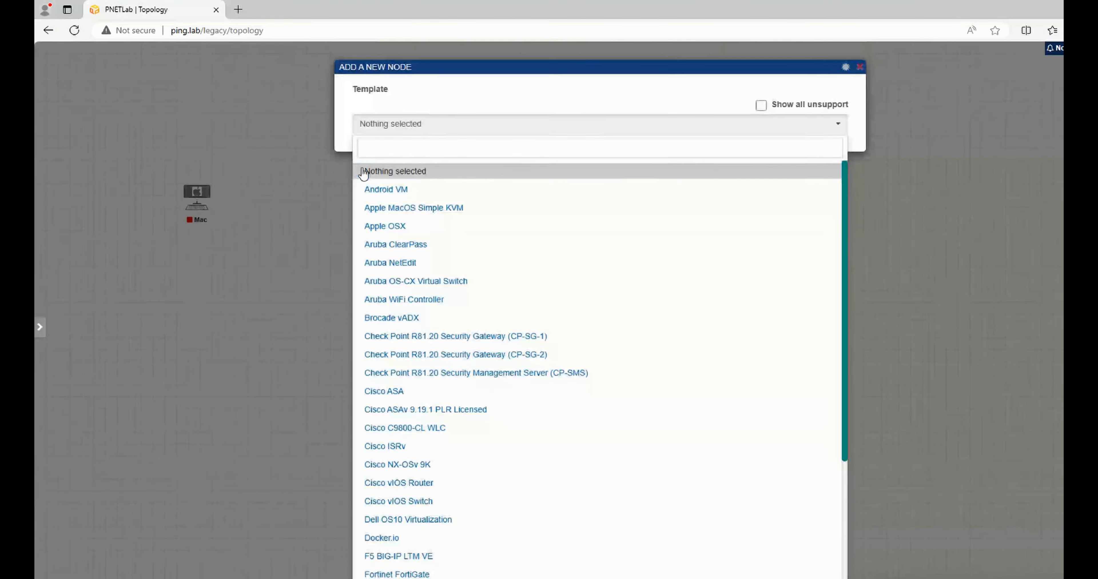
click(392, 190)
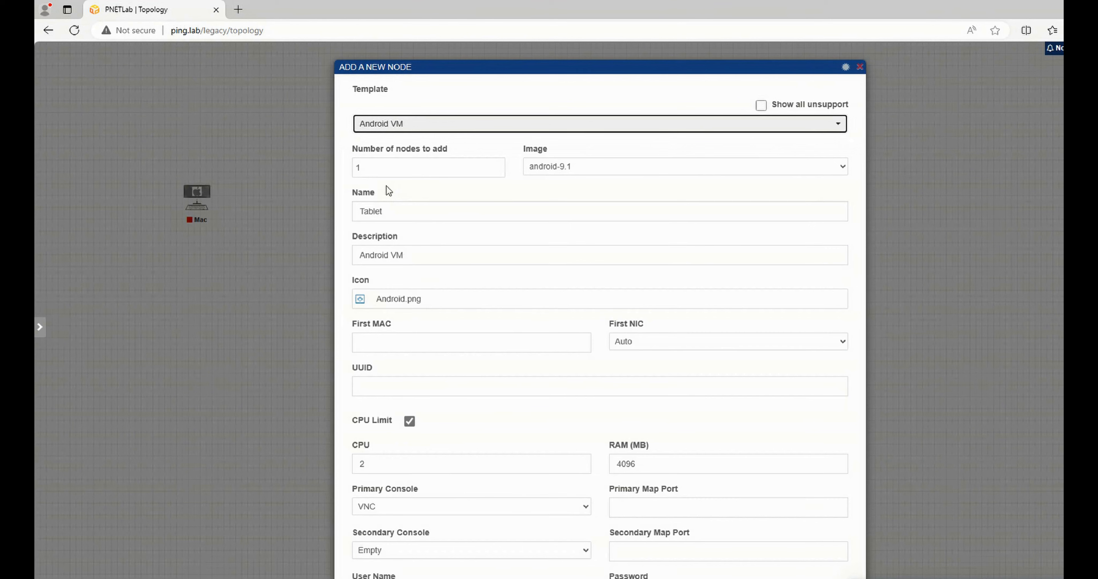
double_click(389, 205)
text(Android)
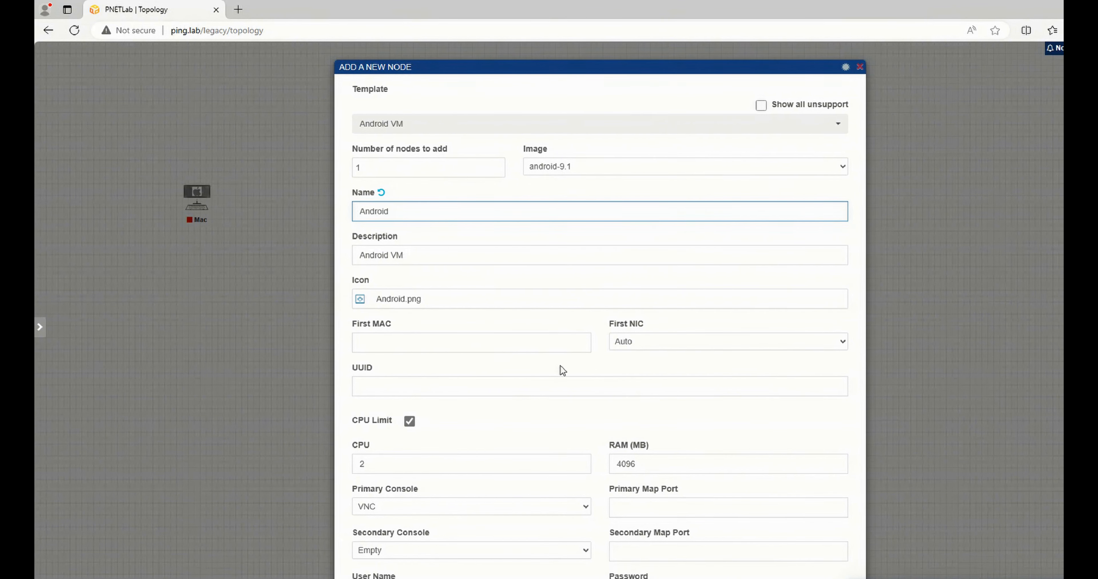
scroll(550, 421, down, 8)
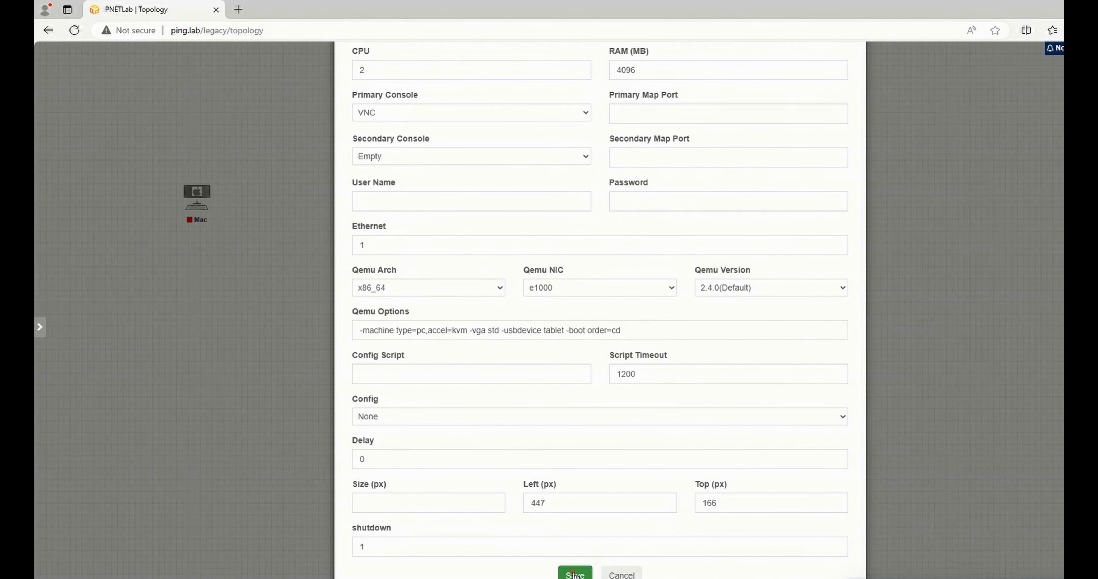
click(574, 575)
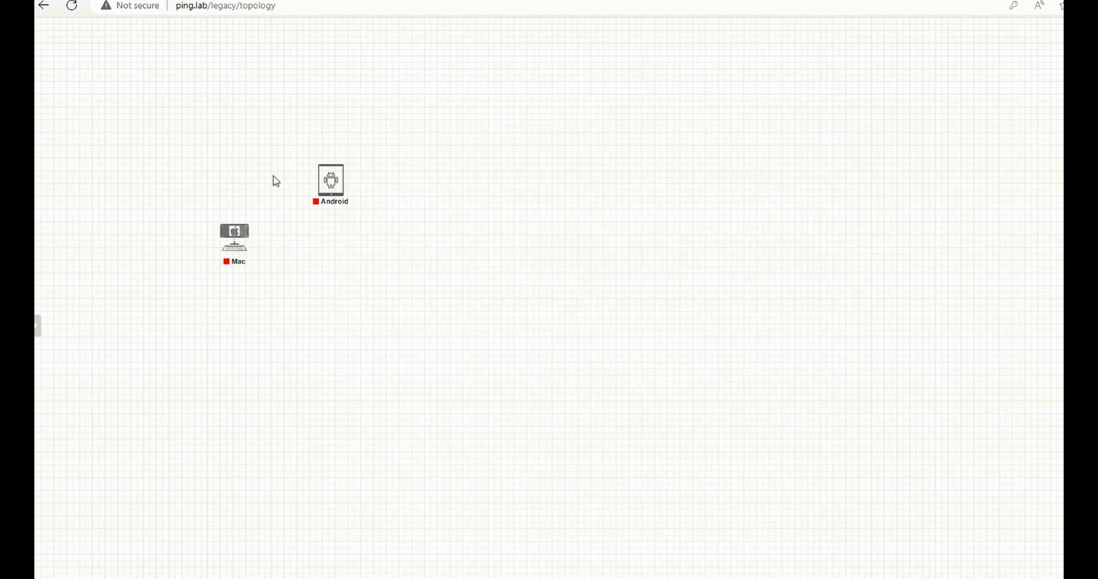
drag(339, 180, 237, 182)
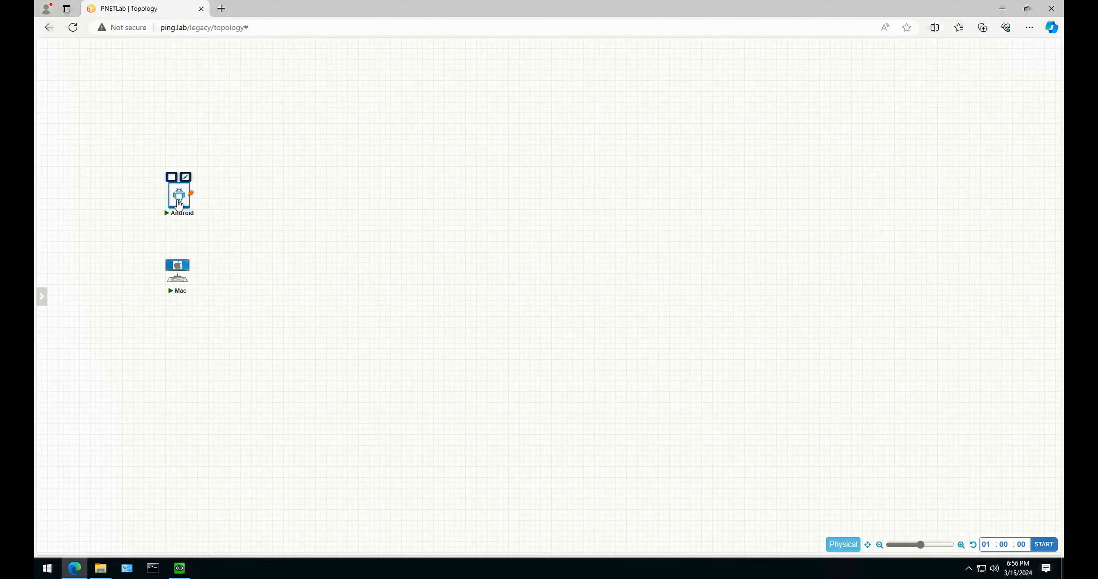
Open the VNC consoles of the Android and Mac nodes to check their desktops.
click(179, 194)
click(601, 86)
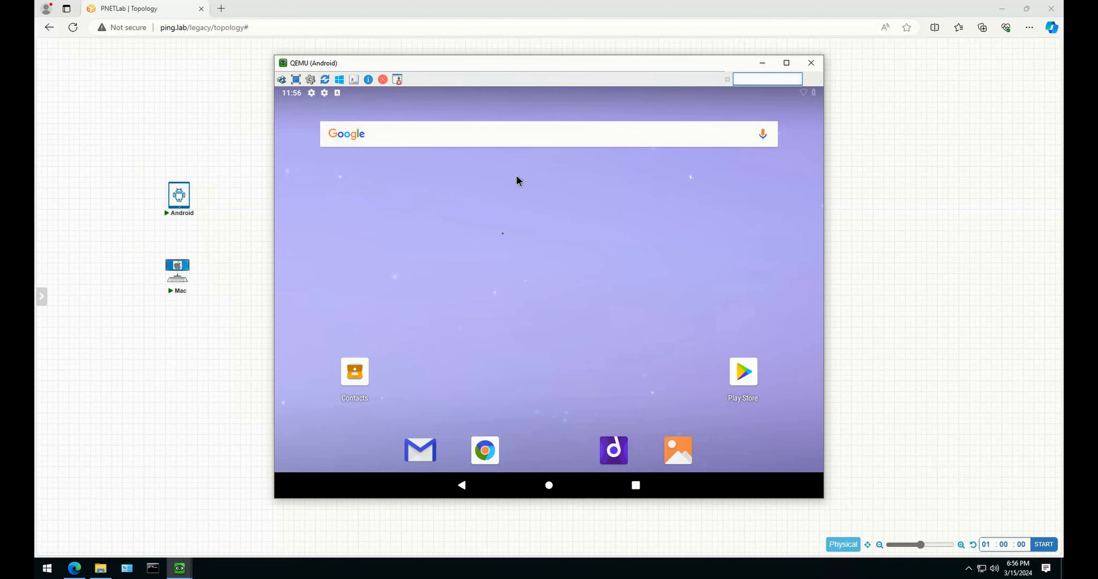
click(178, 276)
click(601, 85)
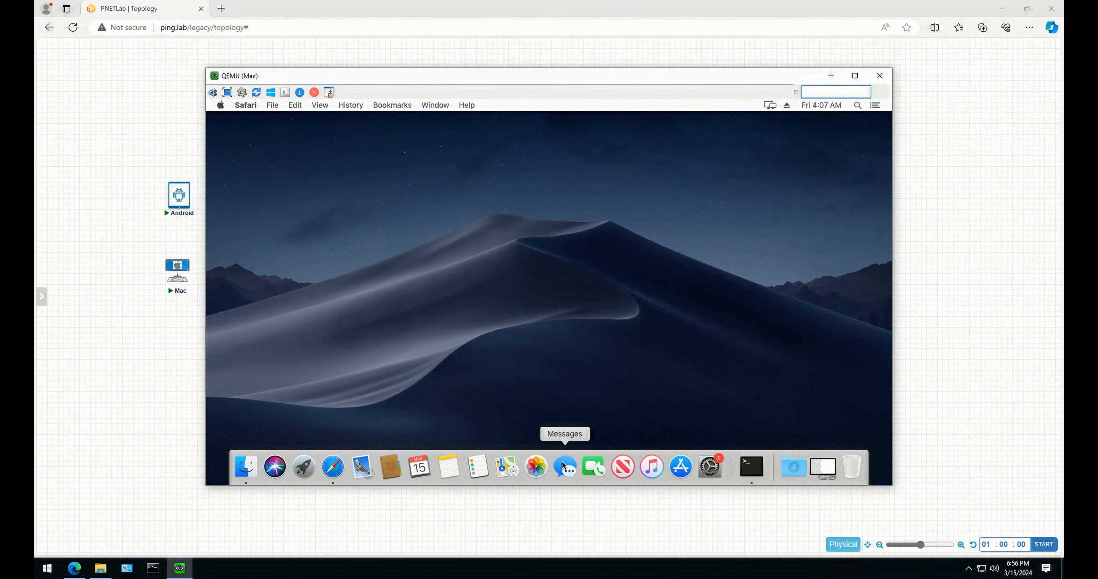
Try Safari and Finder on the Mac node's desktop, and minimize its console window.
click(336, 467)
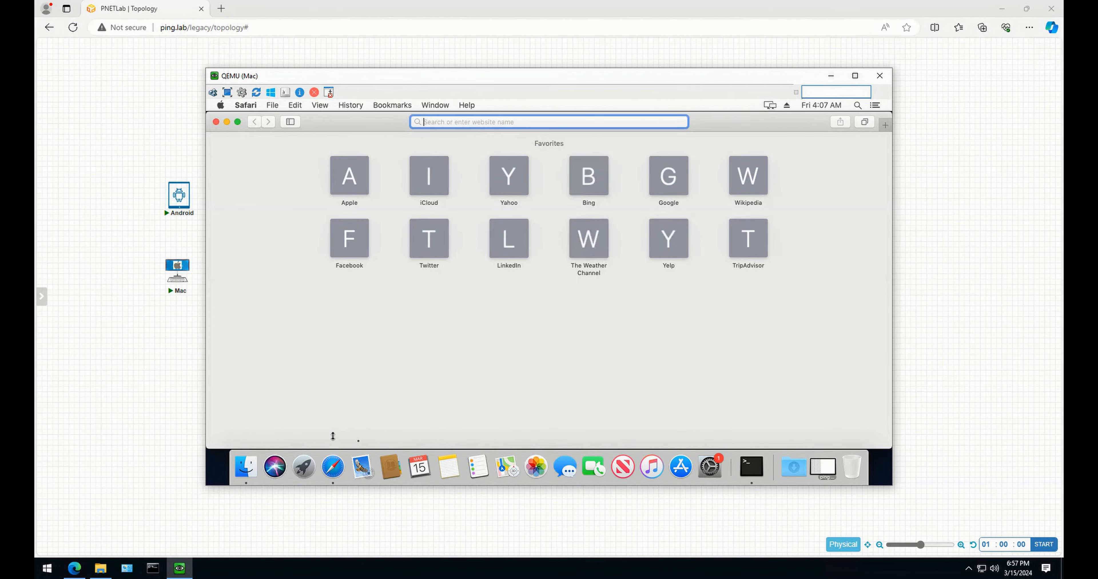
click(251, 474)
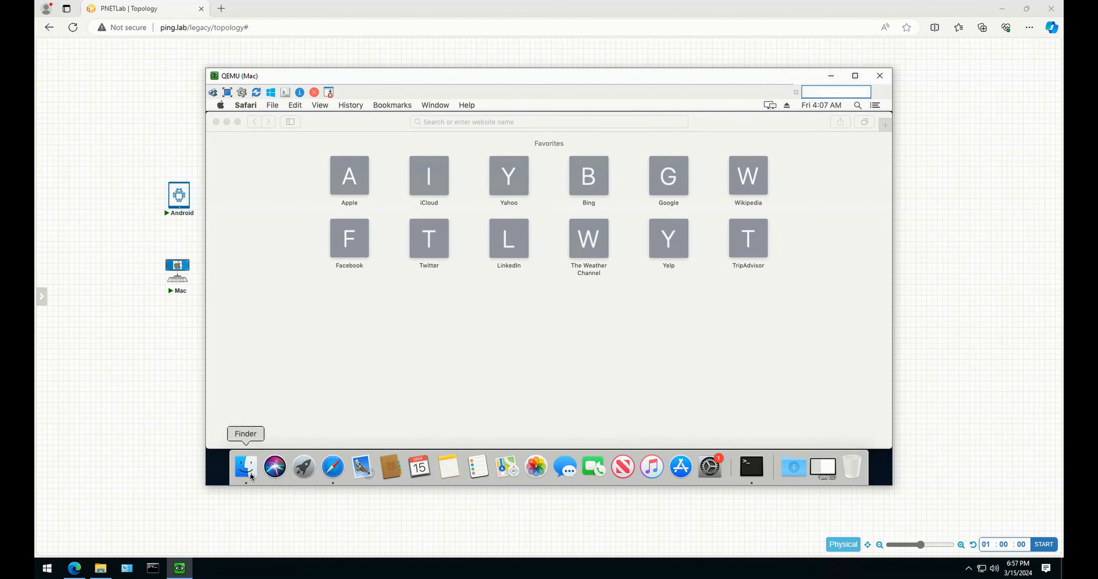
click(831, 75)
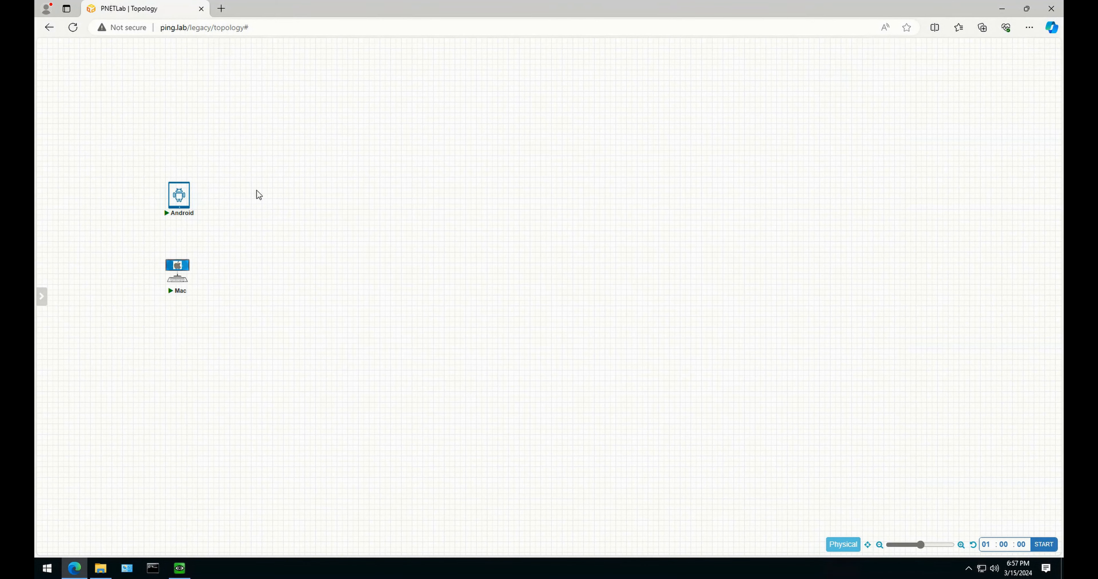
Stop the Mac node and the Android node.
right_click(177, 272)
click(203, 308)
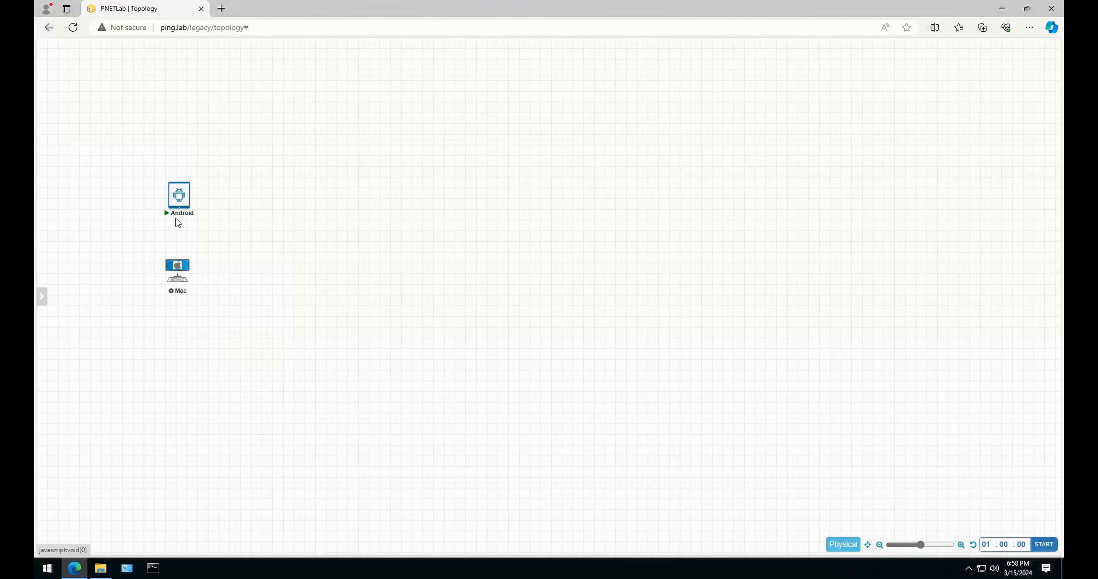
right_click(182, 194)
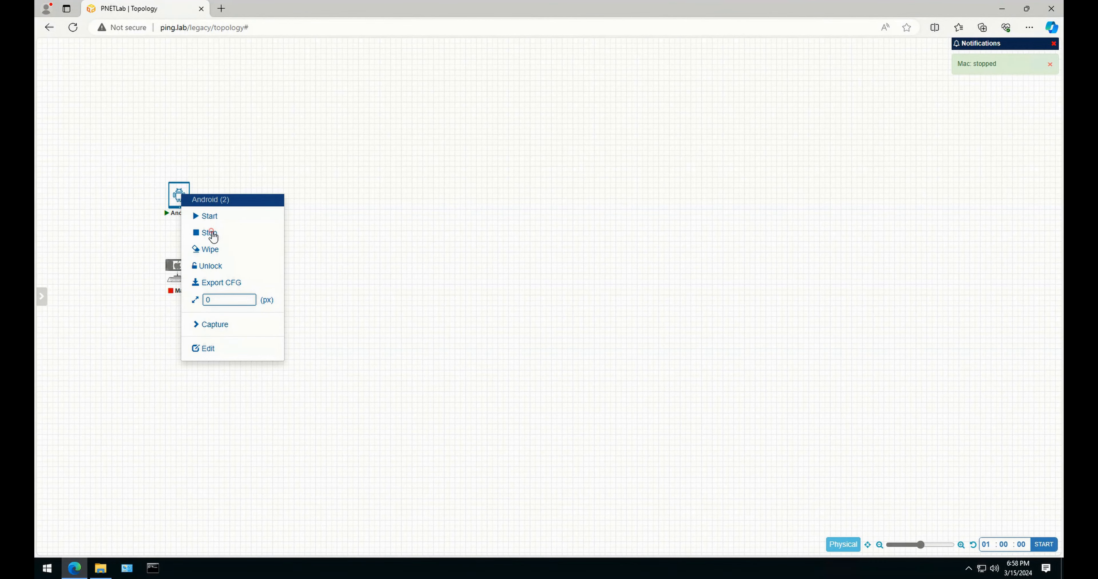
click(208, 232)
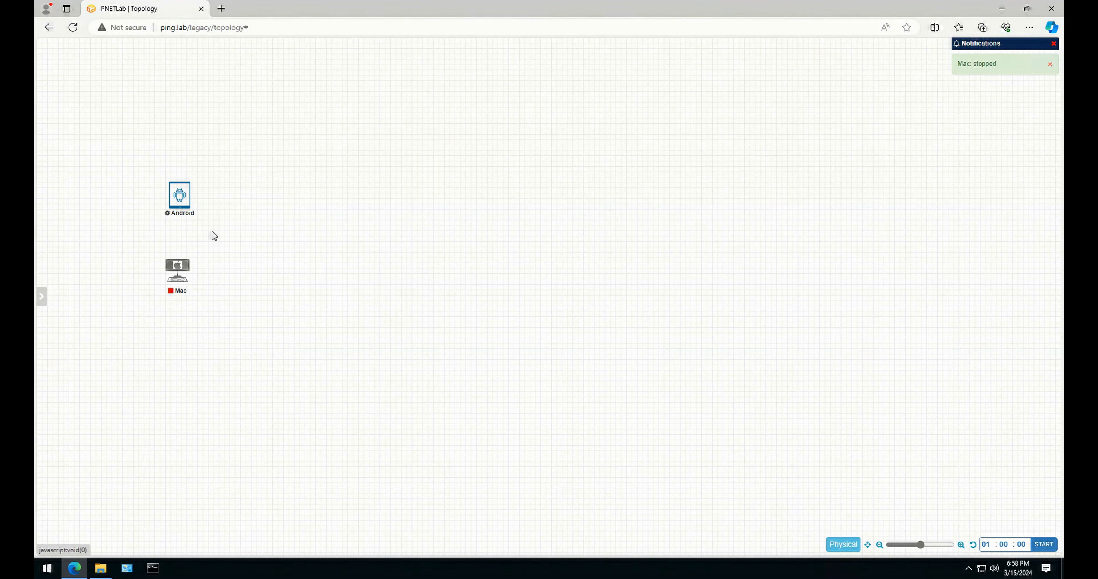
Begin adding a new node beside the Android node, using the Linux template.
right_click(260, 188)
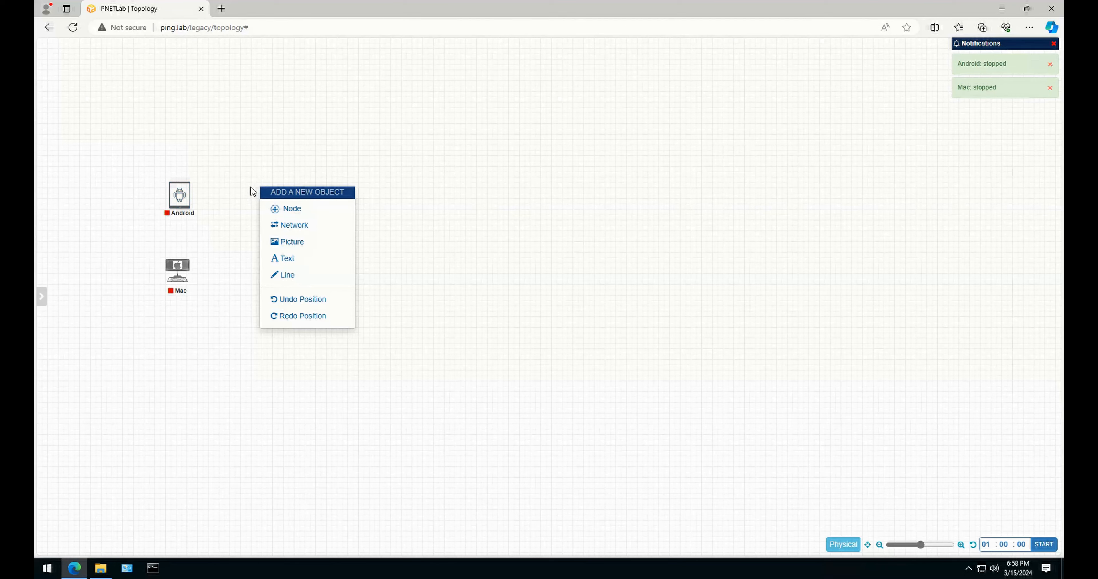
click(288, 207)
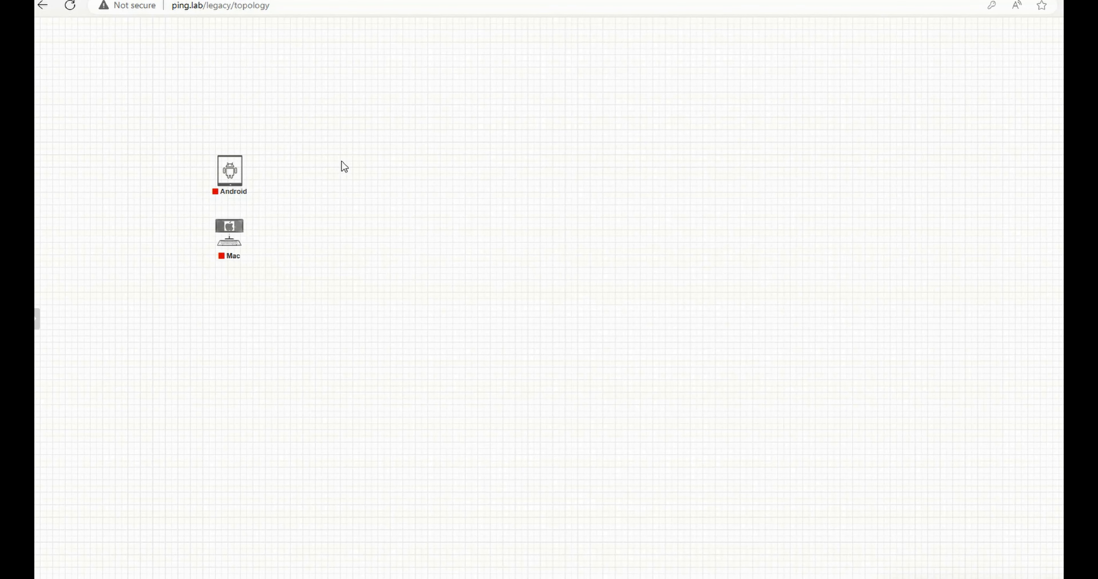
right_click(349, 173)
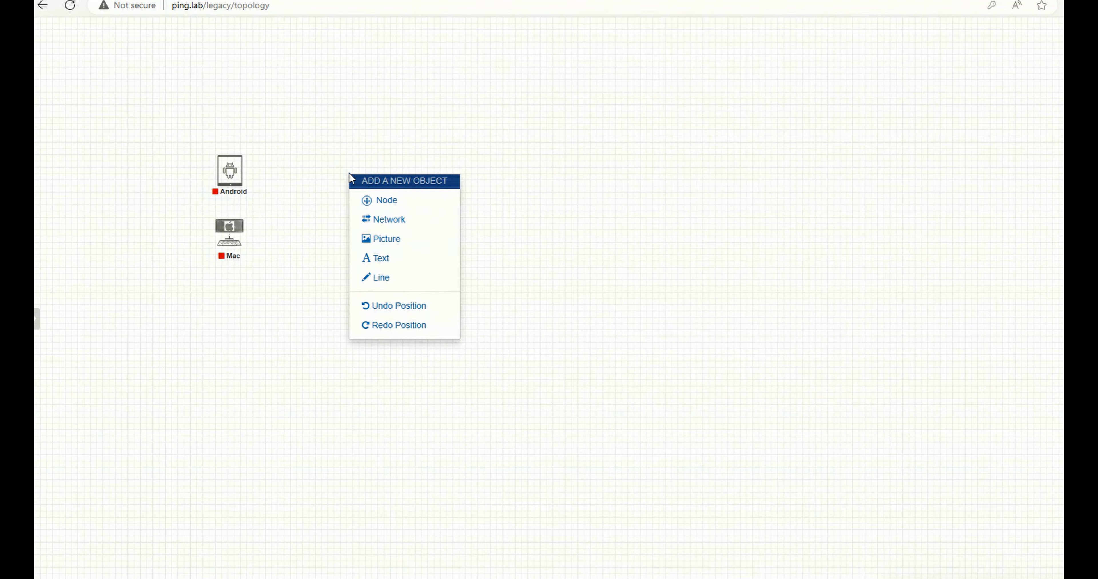
click(398, 201)
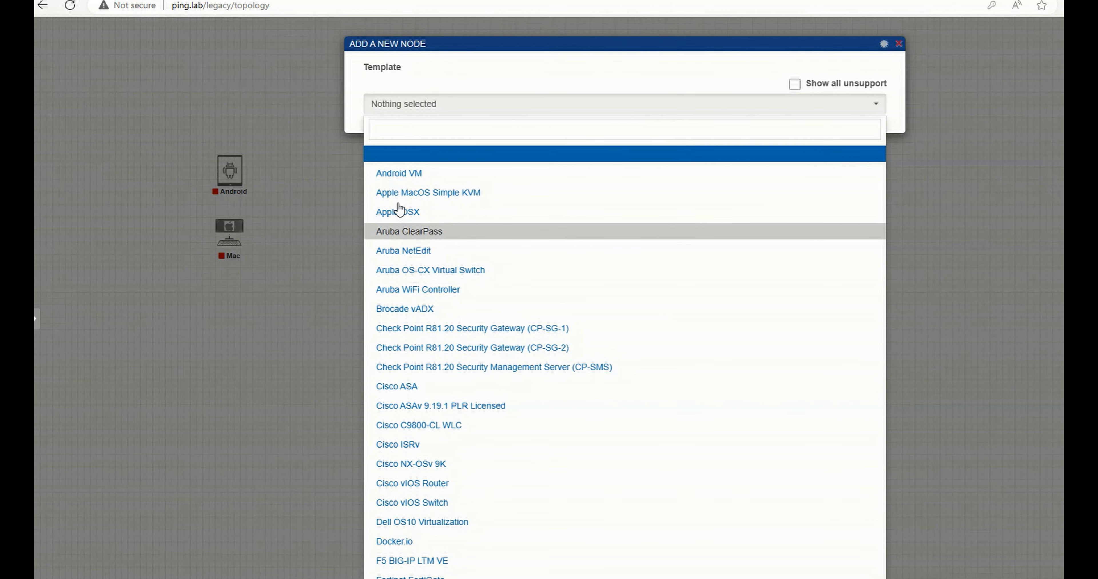
click(412, 126)
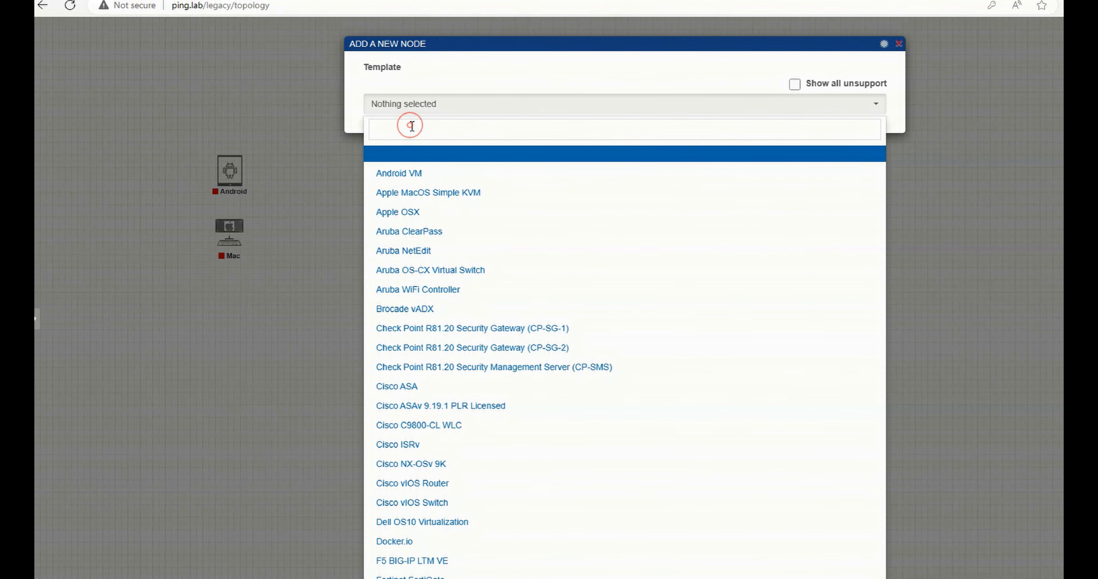
text(linux)
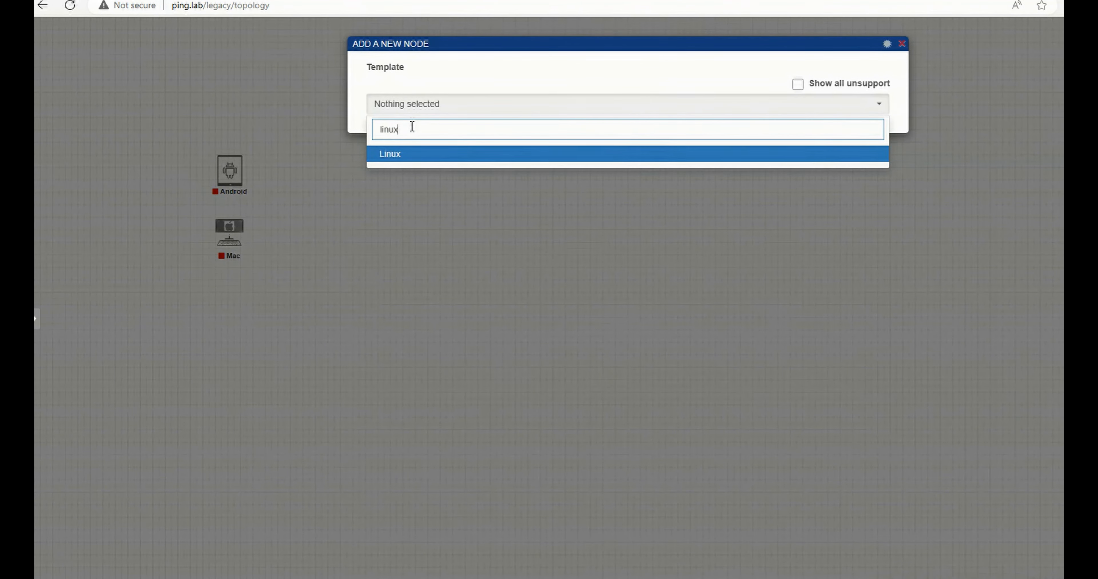
click(416, 154)
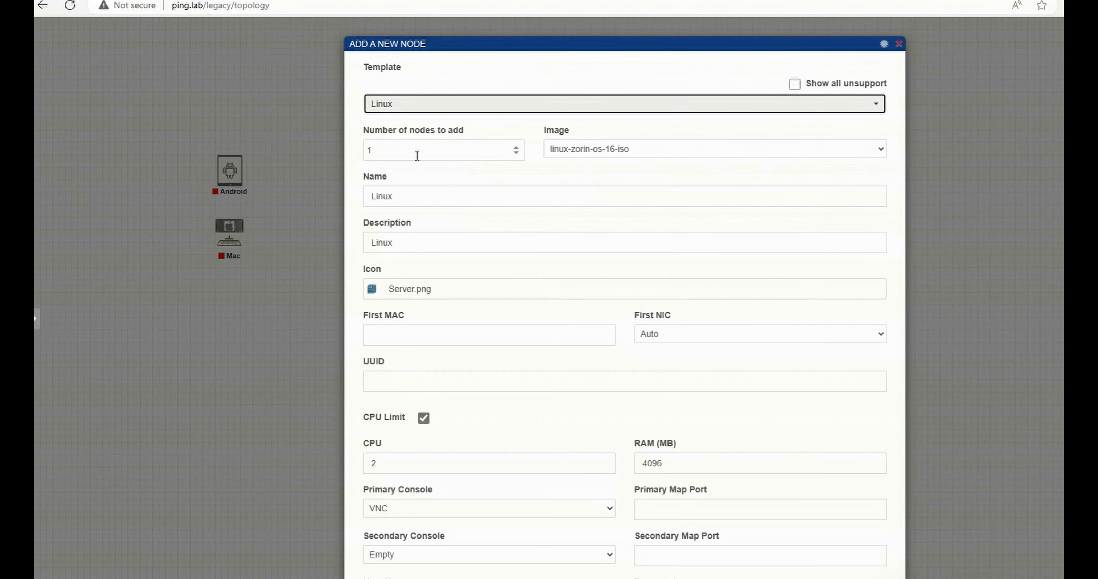
Choose the linux-ubuntu-server-22.04.1-iso image for the new Linux node and save it.
click(644, 148)
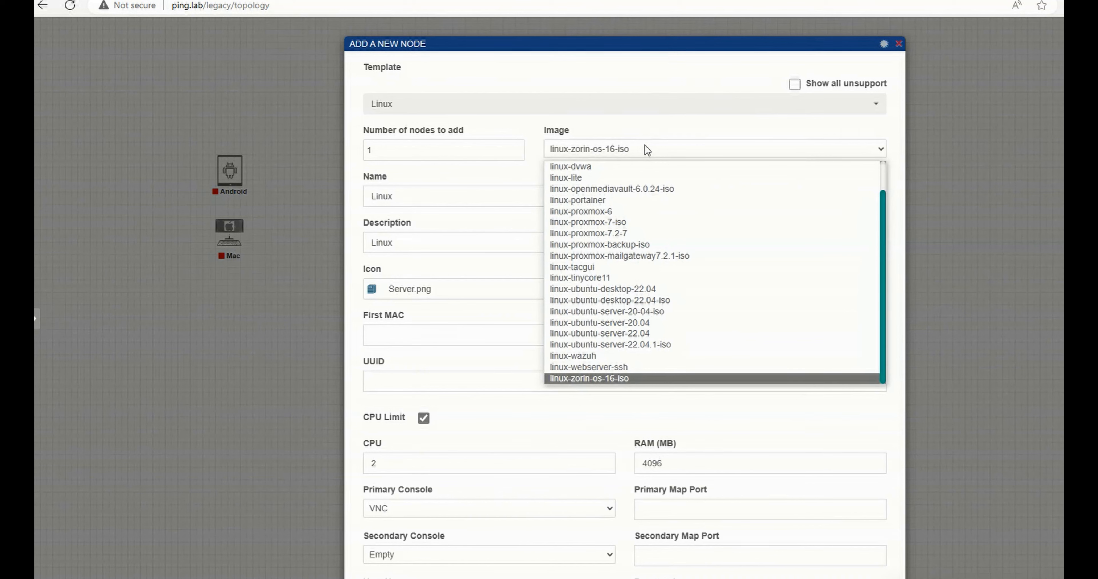
scroll(639, 194, up, 1)
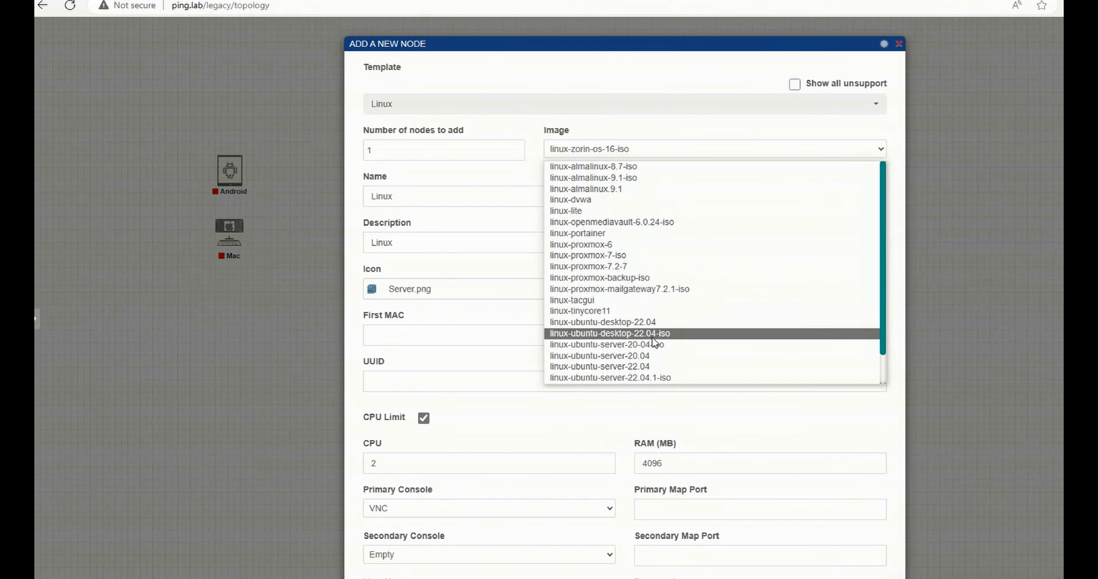
scroll(655, 344, down, 1)
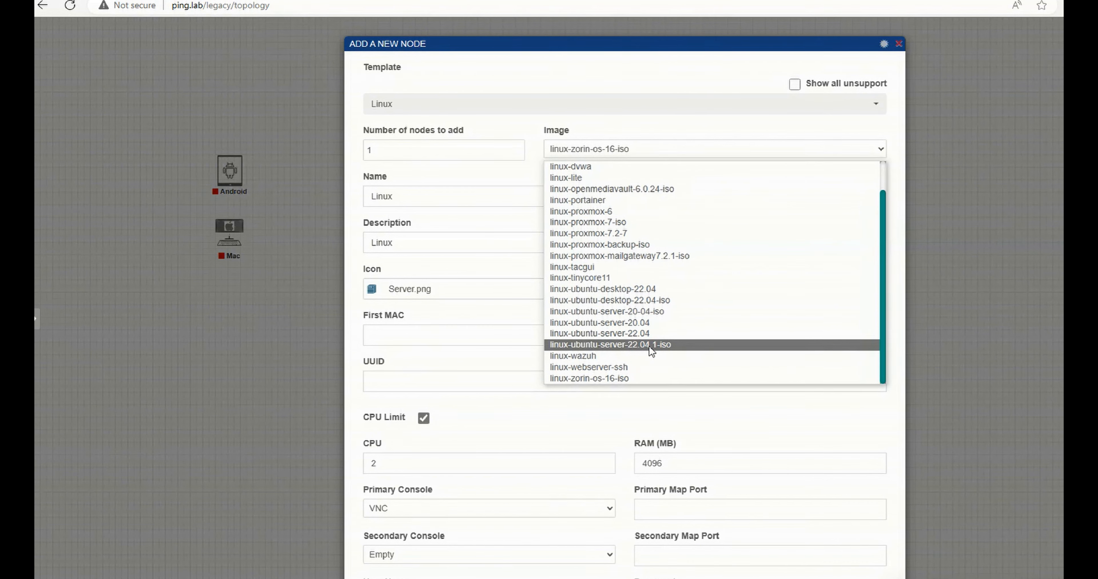
click(648, 345)
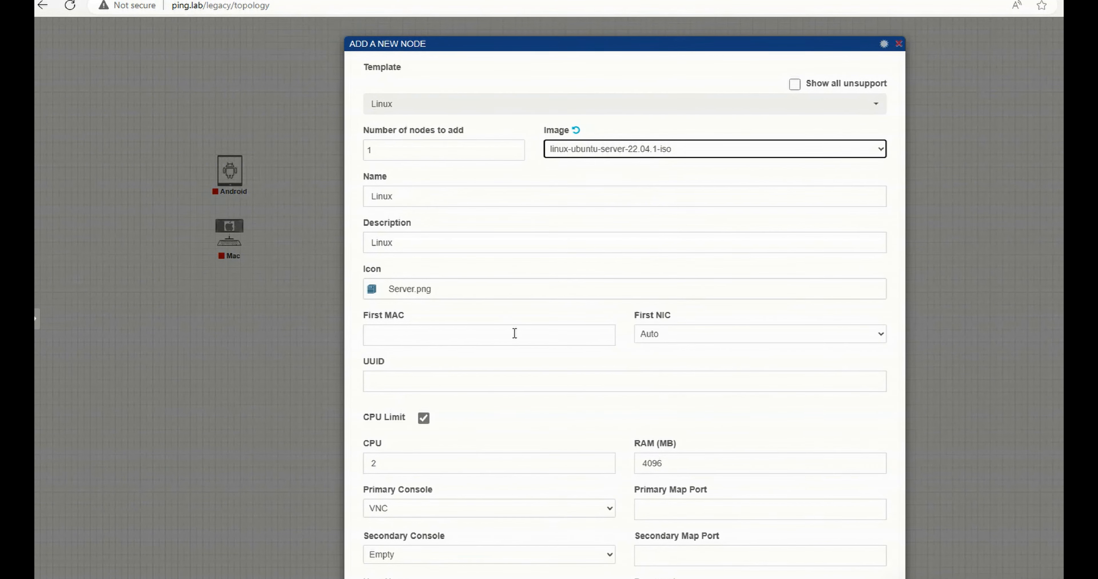
scroll(538, 376, down, 6)
scroll(538, 376, down, 1)
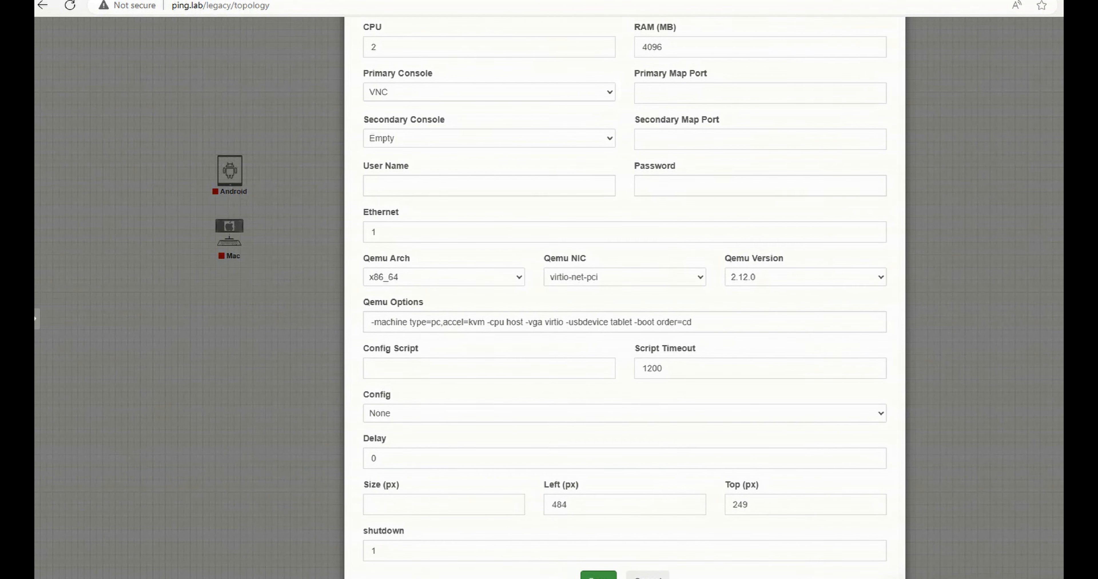
click(598, 575)
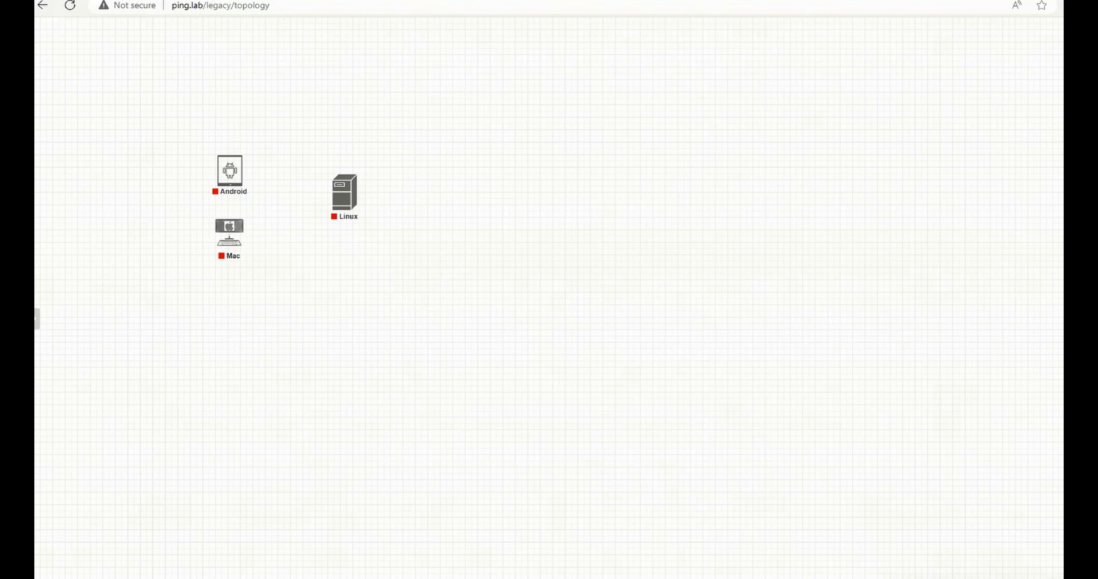
Begin adding another node from the Linux template with the linux-ubuntu-desktop-22.04 image.
right_click(479, 158)
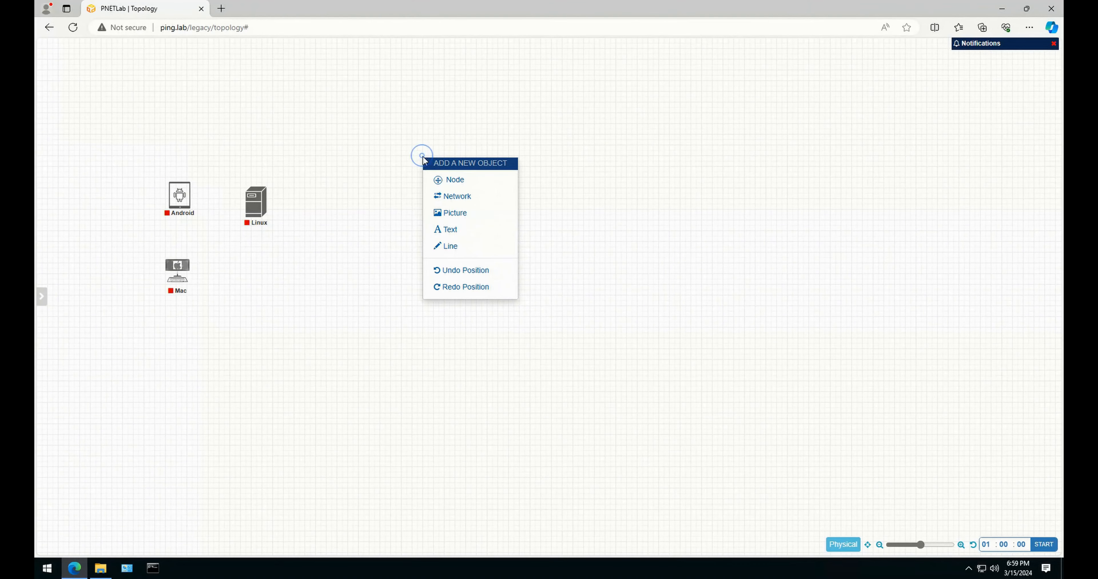
click(454, 184)
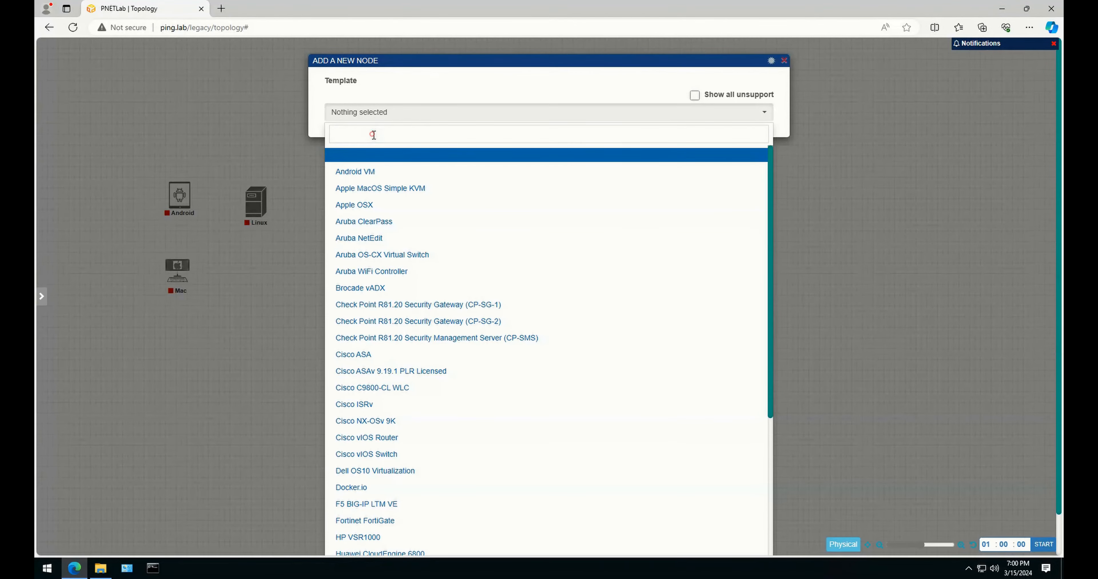
click(373, 135)
text(linux)
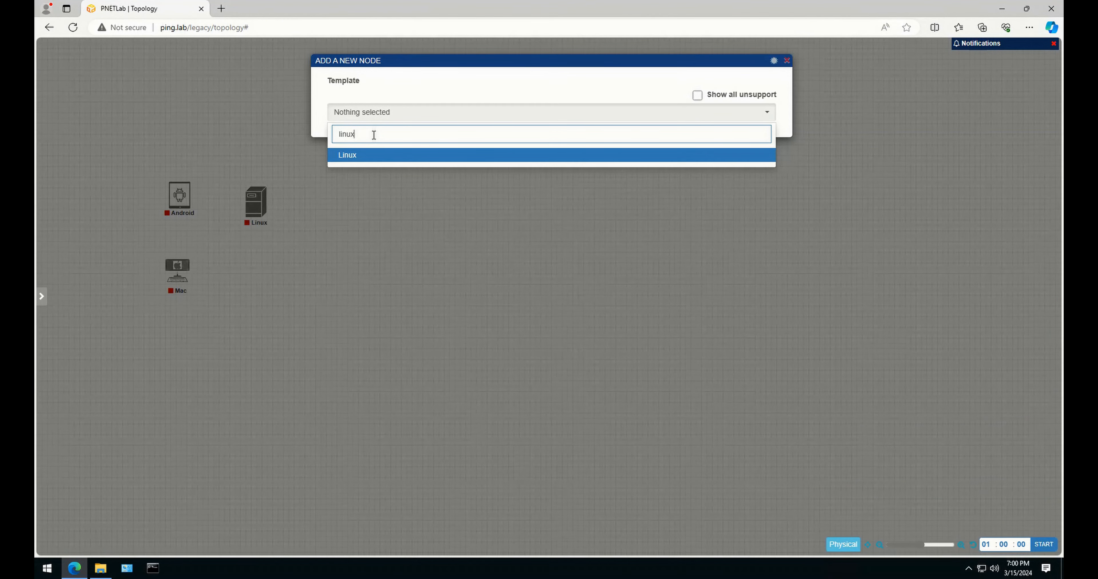
click(346, 156)
click(535, 156)
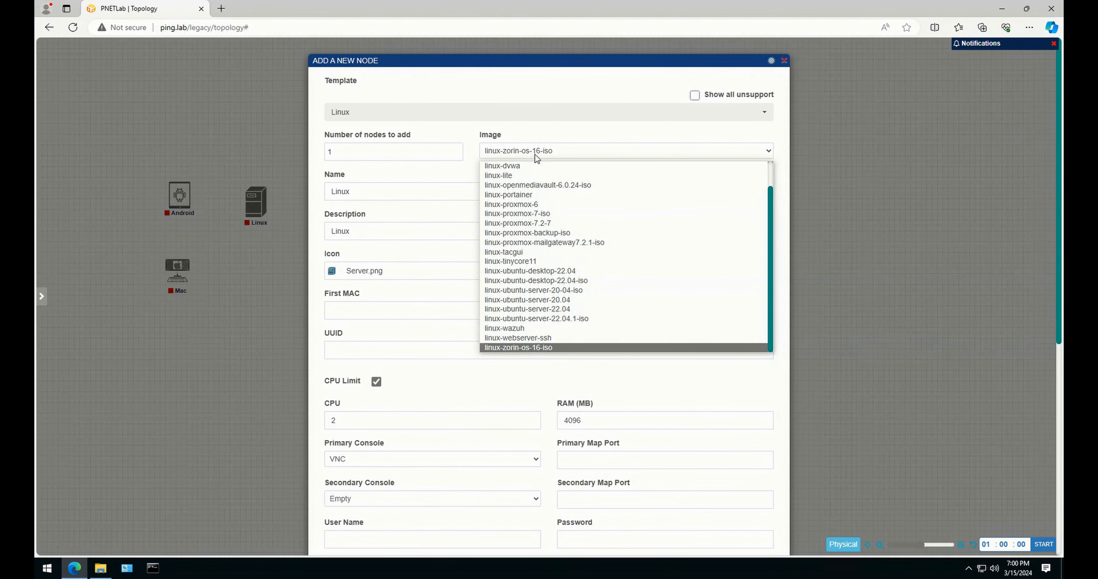
scroll(539, 301, up, 1)
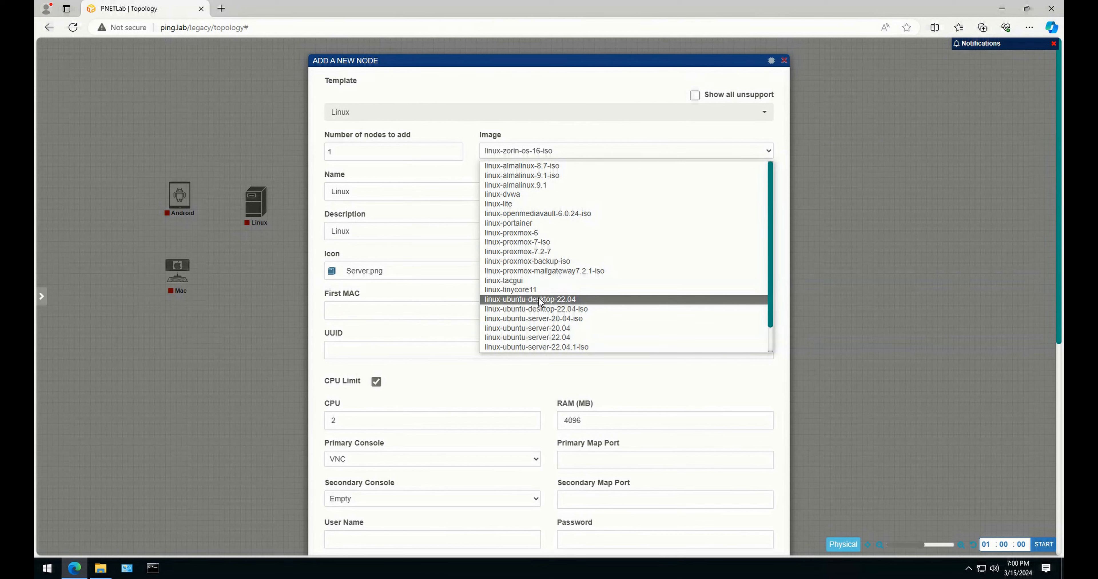
click(540, 300)
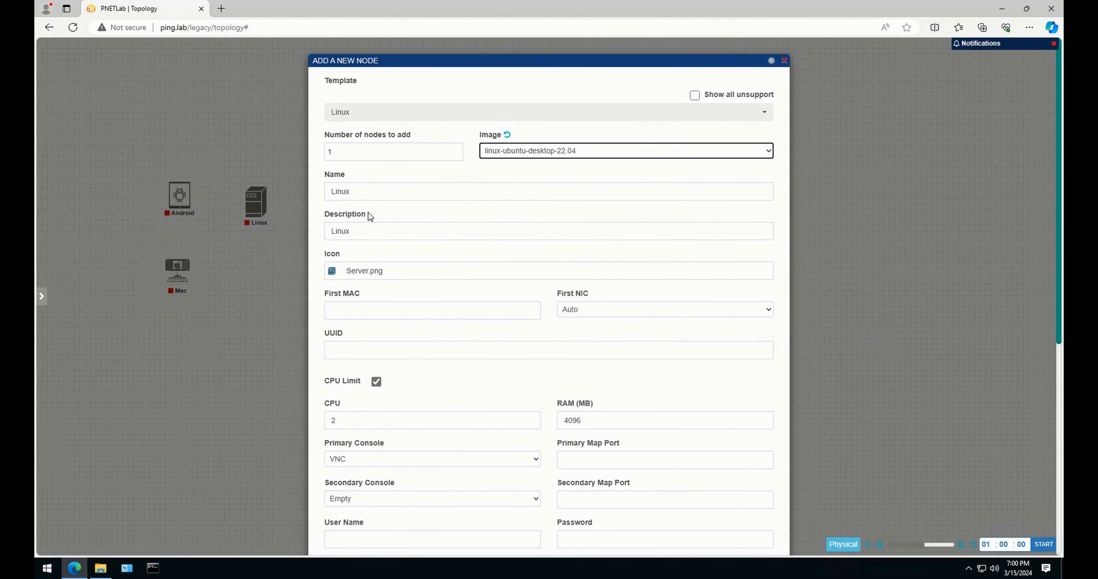
Name the new node Linux-desktop, save it and place it directly below the Linux node.
click(365, 191)
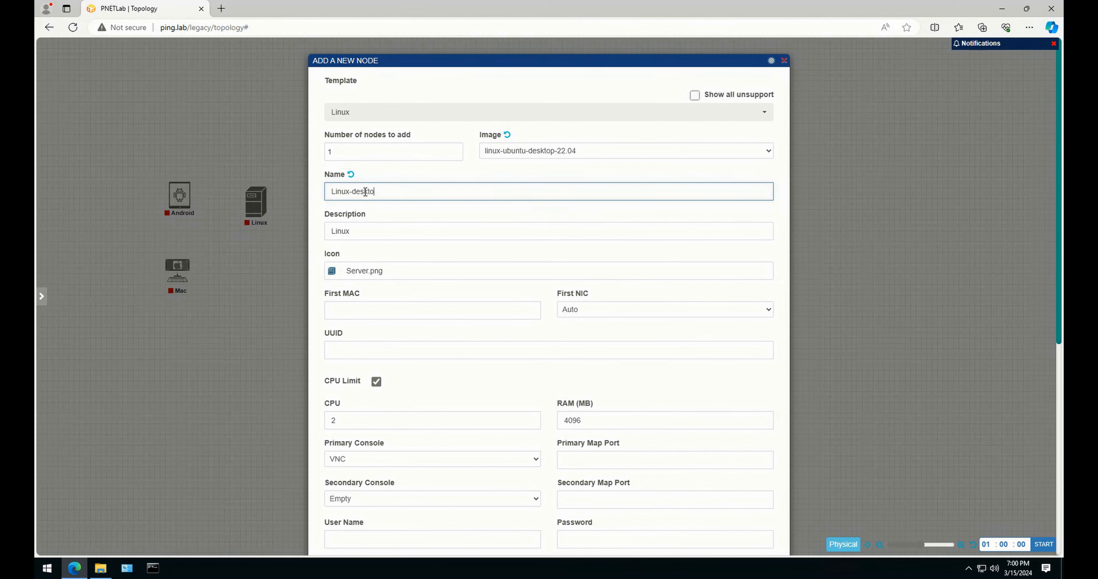
scroll(471, 337, down, 5)
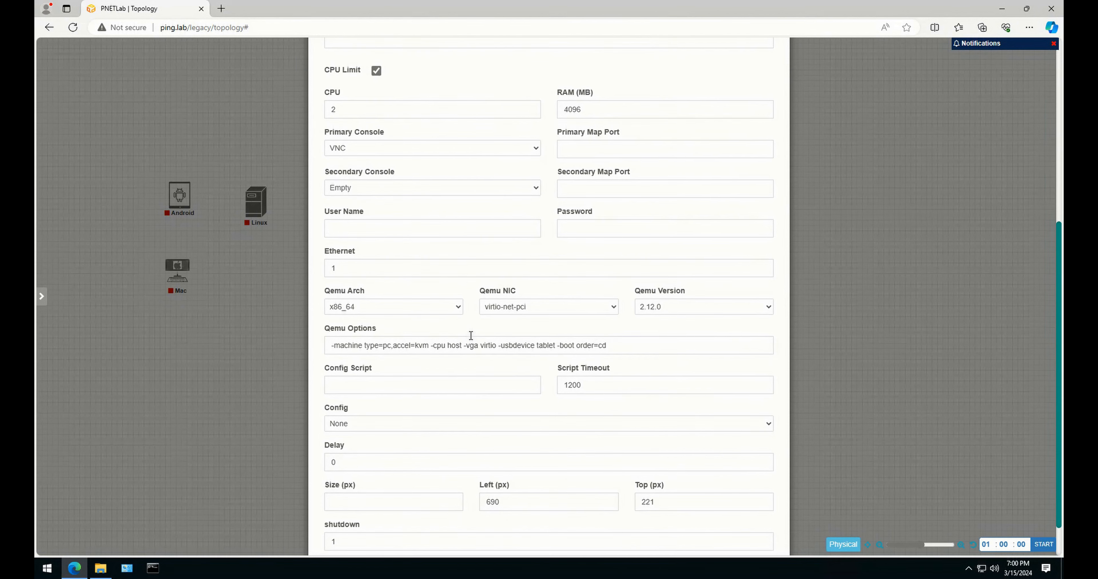
scroll(471, 337, down, 1)
click(526, 522)
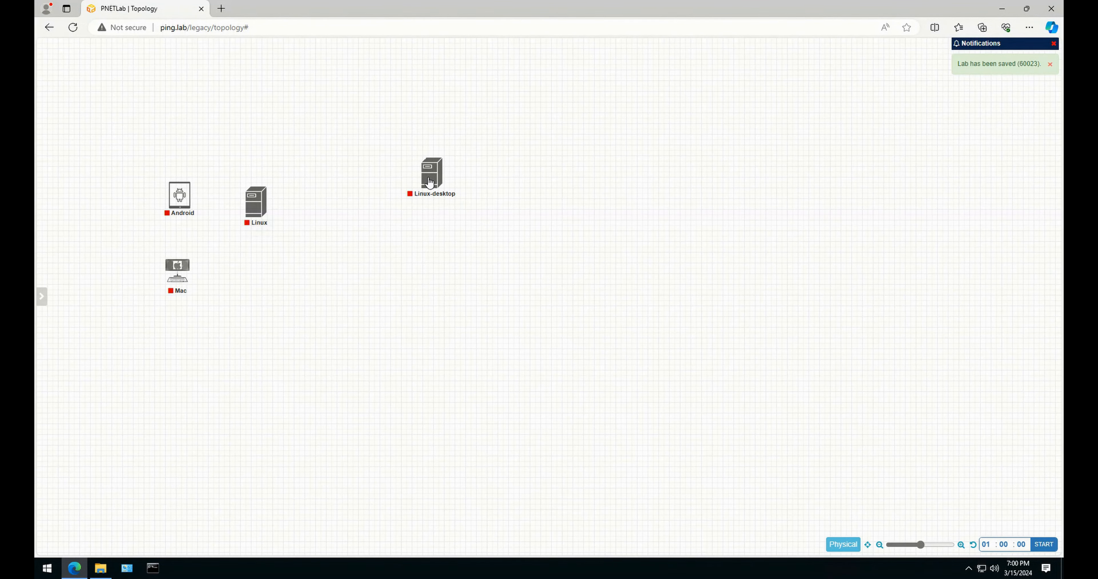
drag(429, 182, 242, 265)
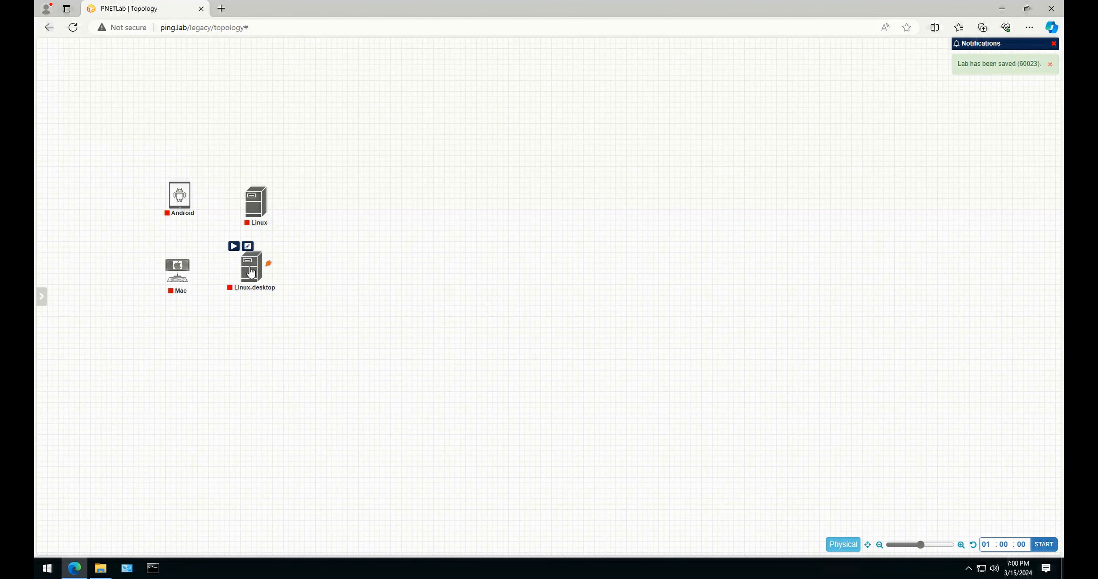
Start both Linux nodes and boot the Linux node with Try or Install Ubuntu Server in its VNC console.
click(252, 181)
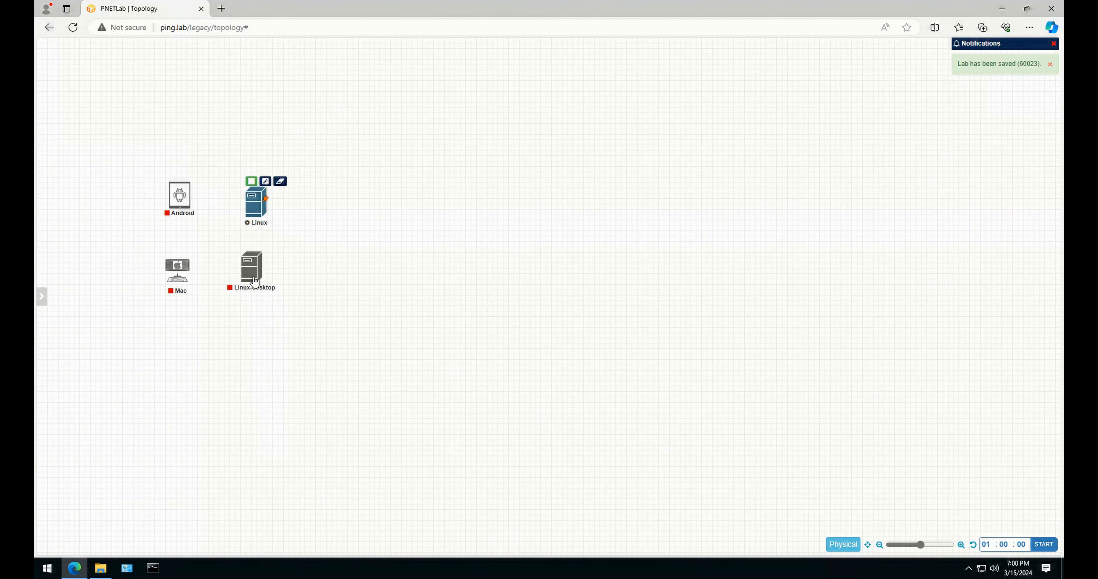
click(234, 247)
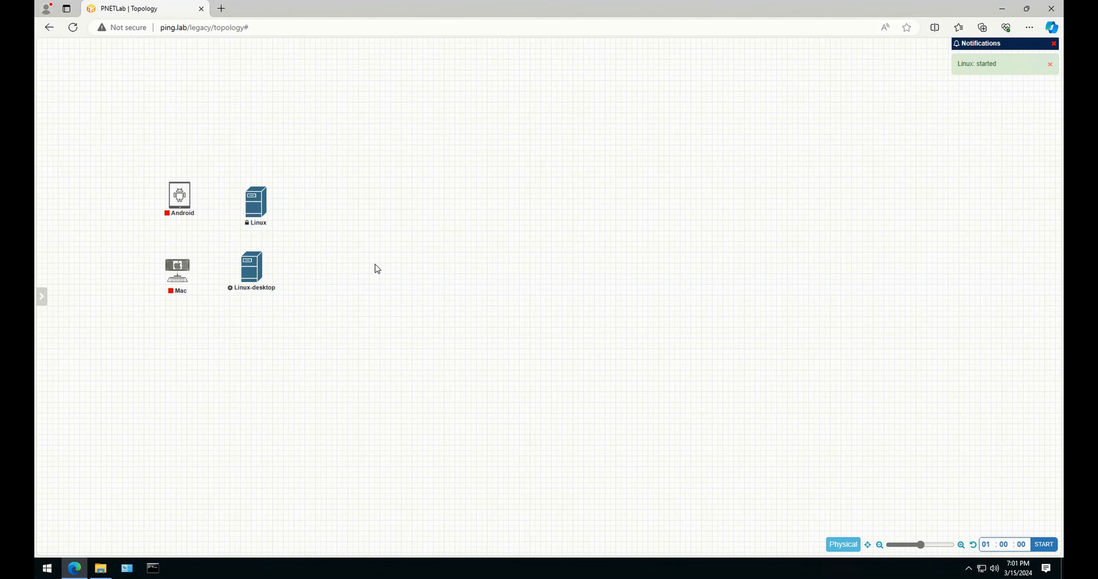
mouse_move(249, 216)
click(254, 210)
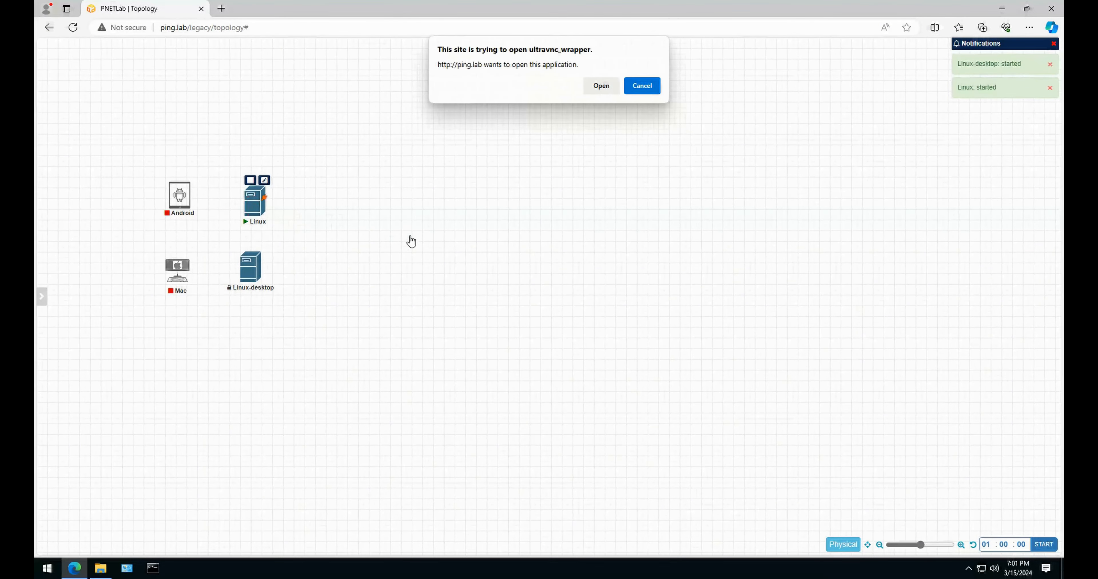
click(593, 88)
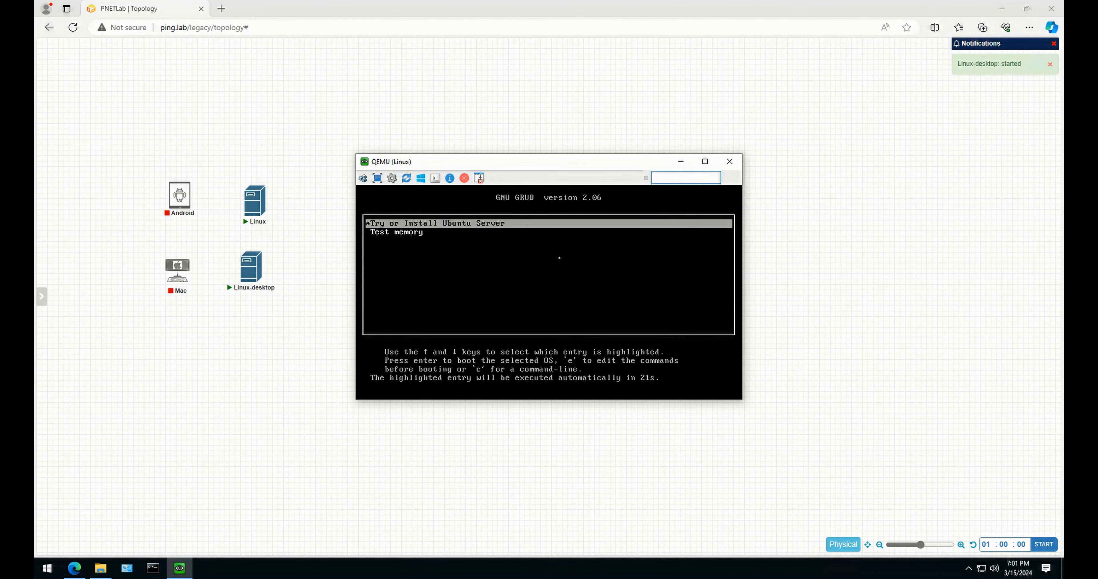
key(Return)
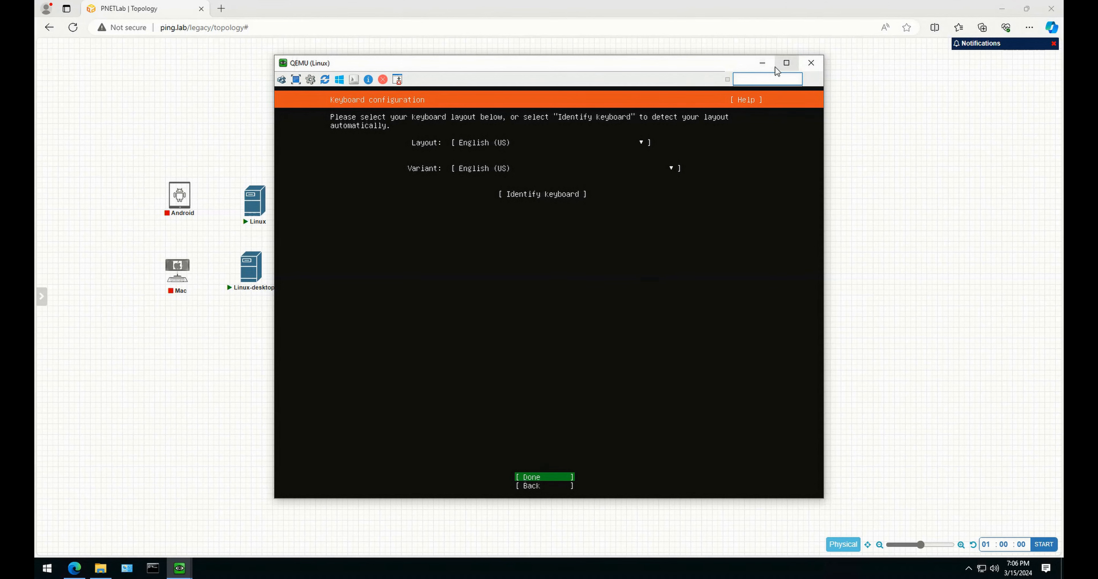
click(762, 63)
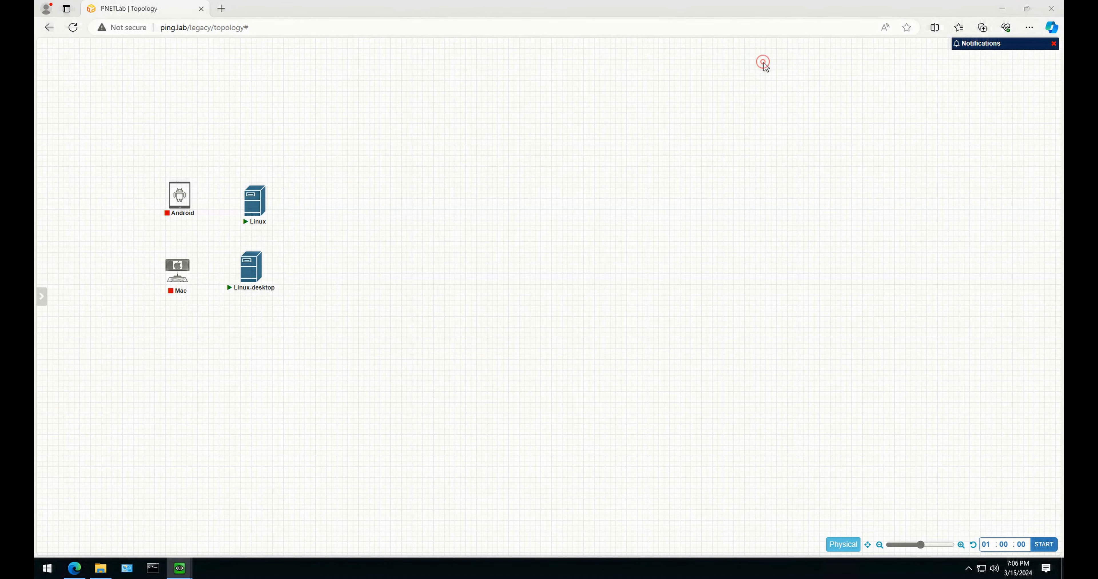
Open the Linux-desktop node's VNC console, power off its Ubuntu system and close the console.
click(251, 268)
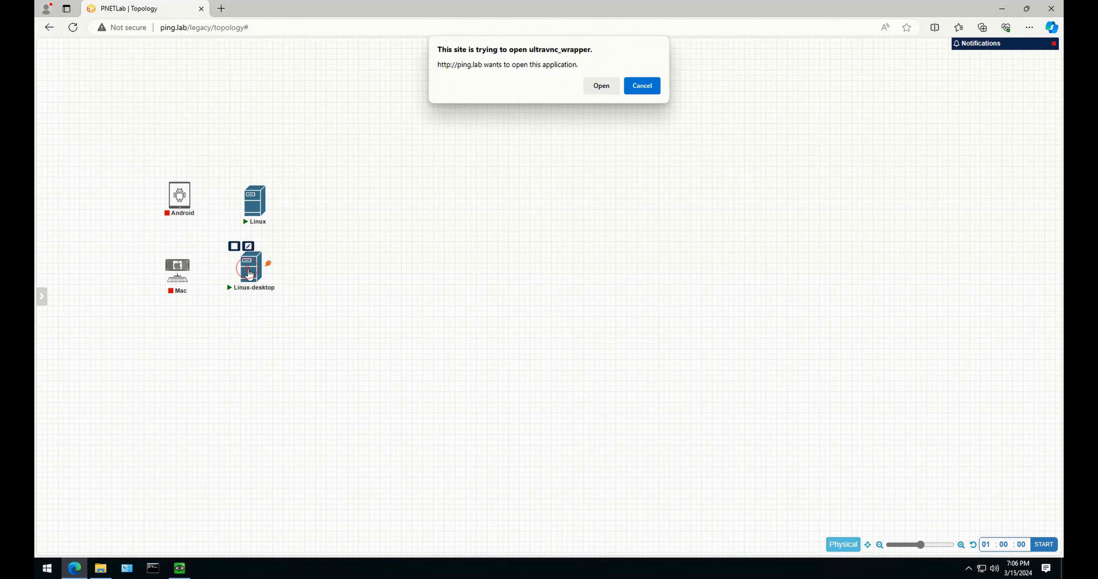
click(602, 89)
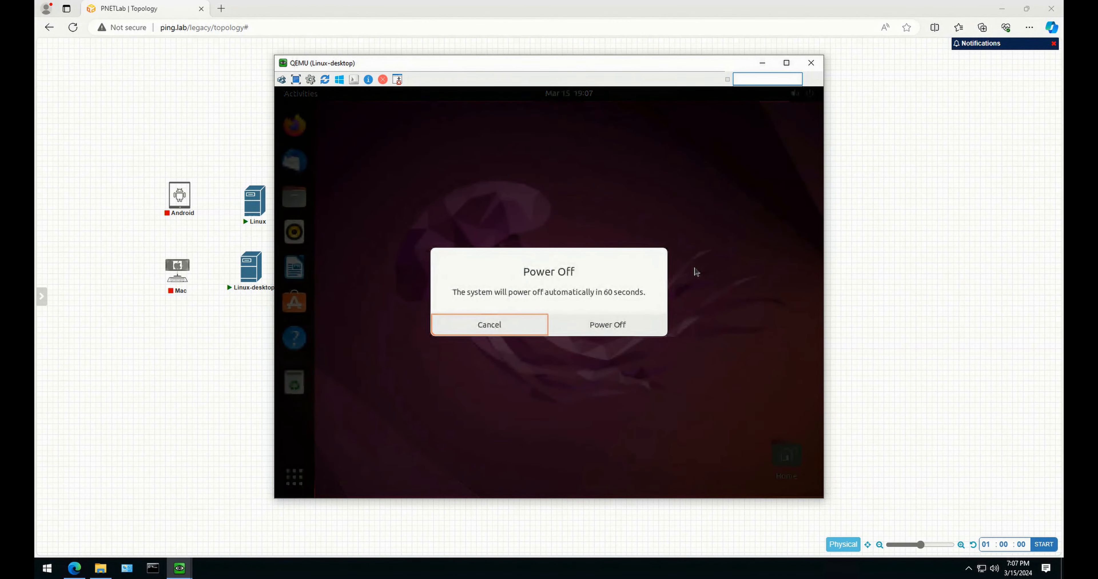
click(607, 325)
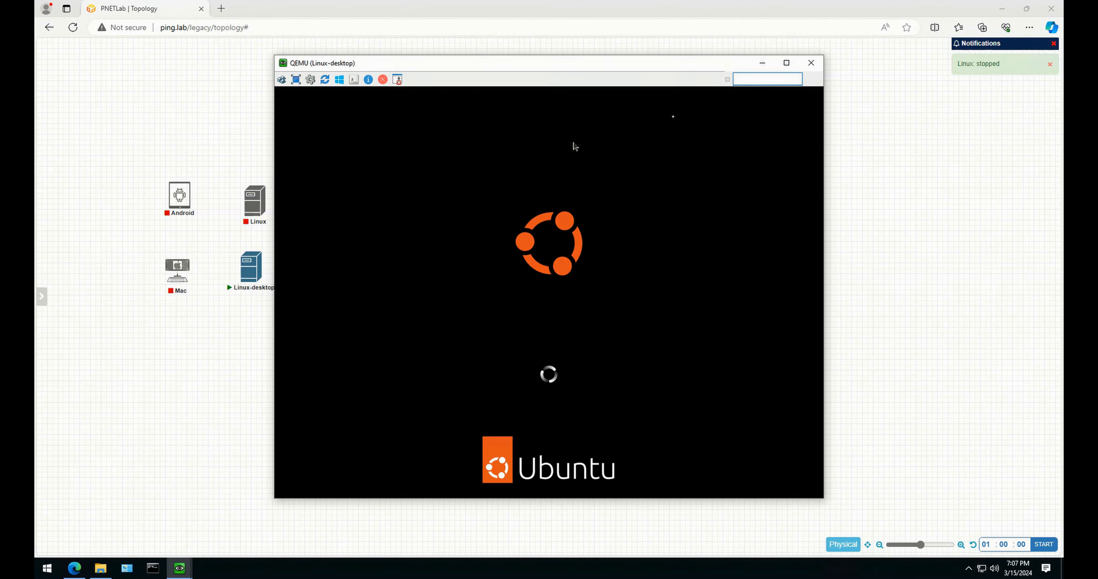
click(810, 66)
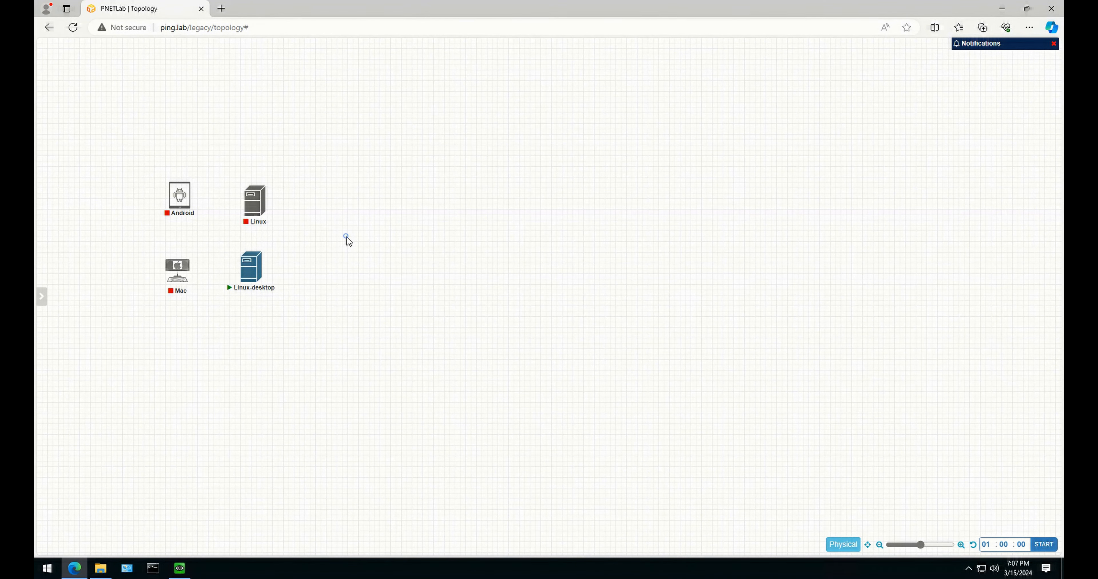
Add a node from the Windows template with the win-xp-lite image, name it Win-xp and save it.
right_click(347, 236)
click(396, 261)
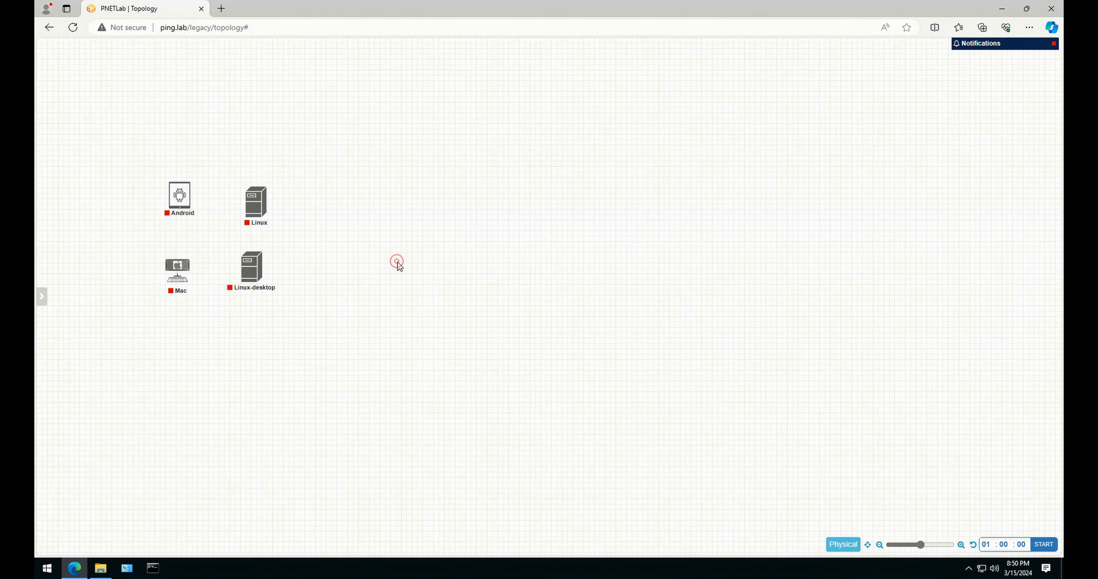
right_click(347, 219)
click(375, 243)
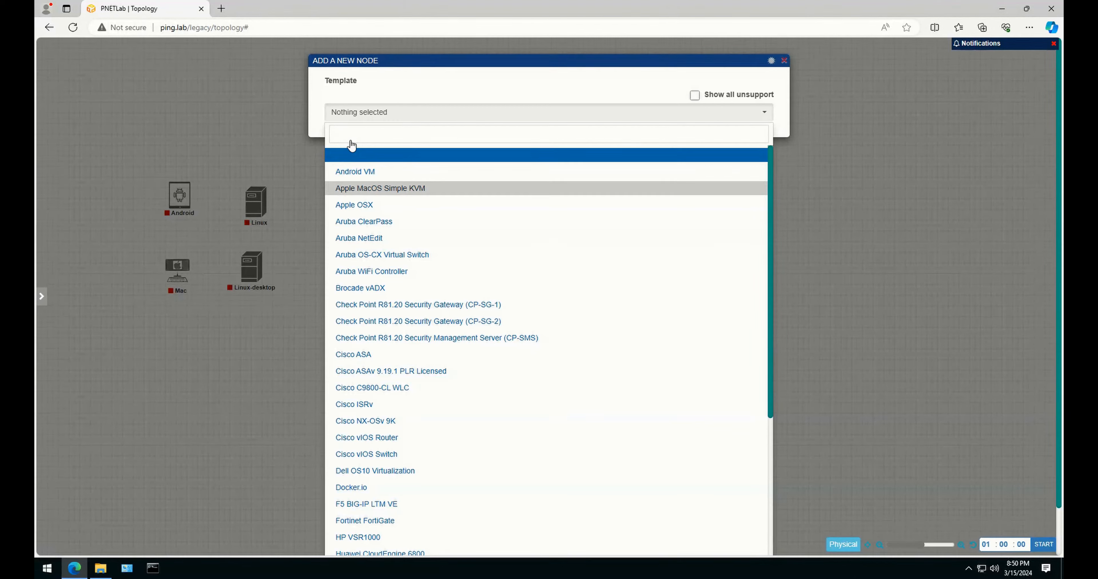
click(351, 137)
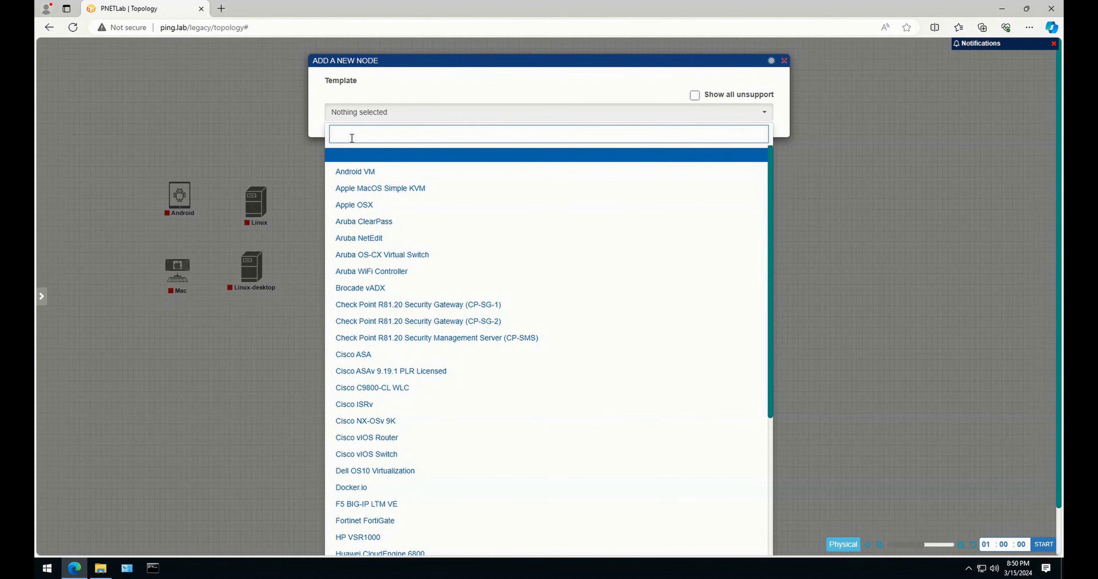
text(win)
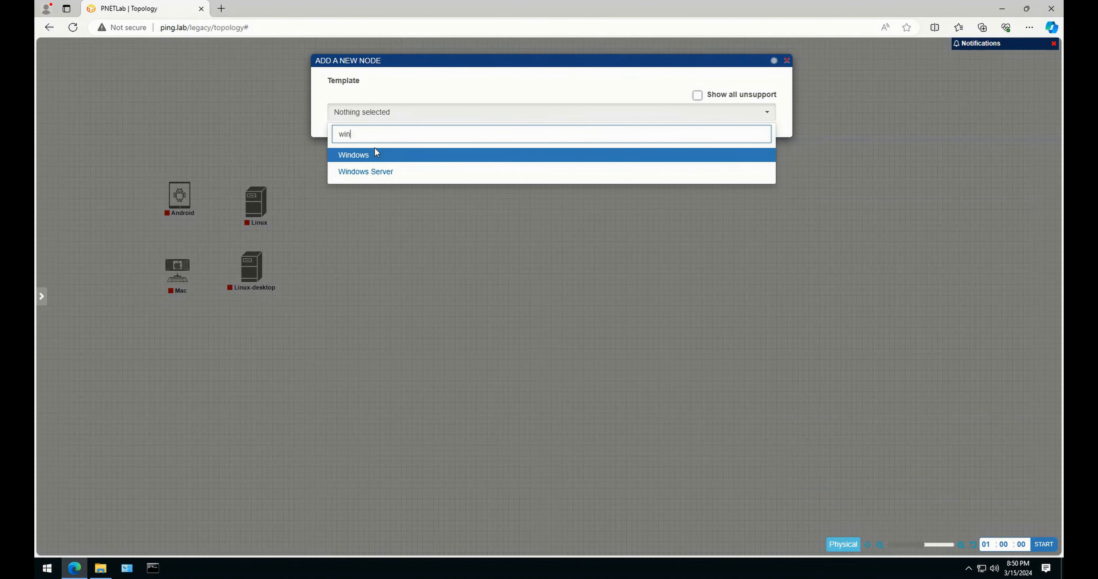
click(370, 156)
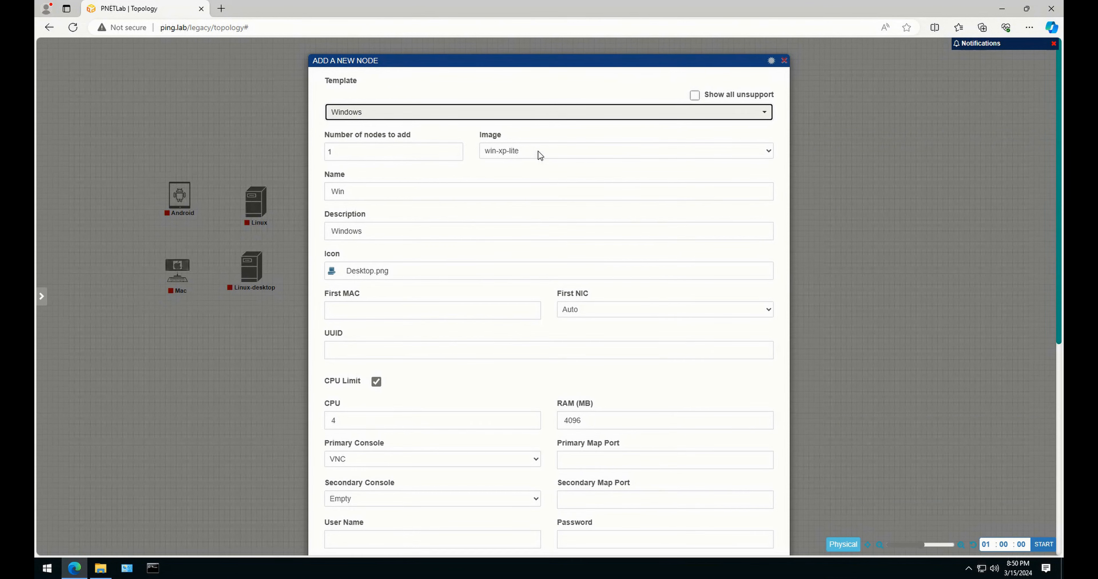
click(383, 192)
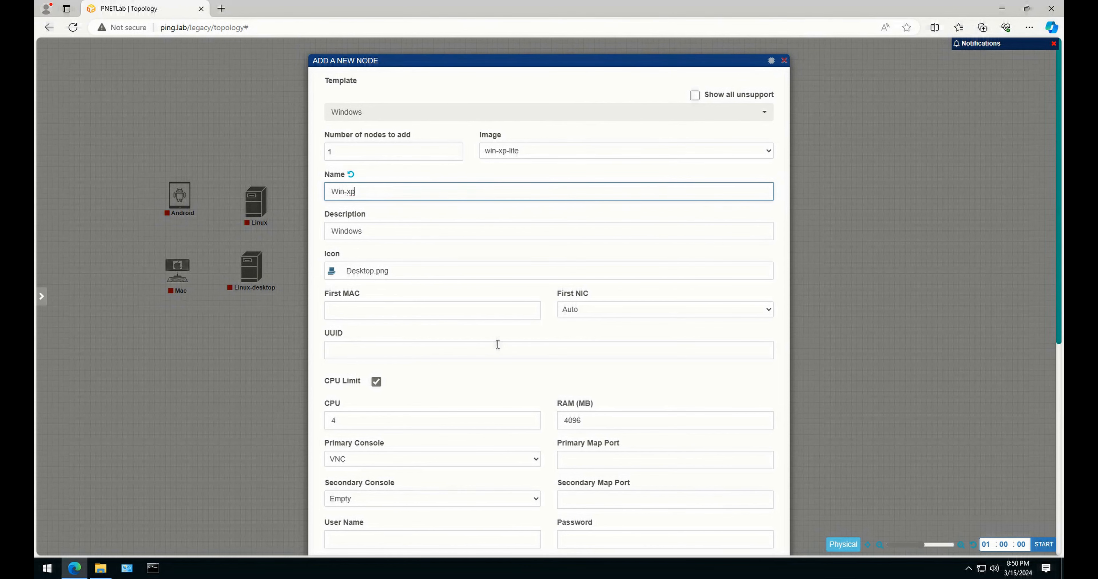
scroll(508, 383, down, 8)
click(528, 523)
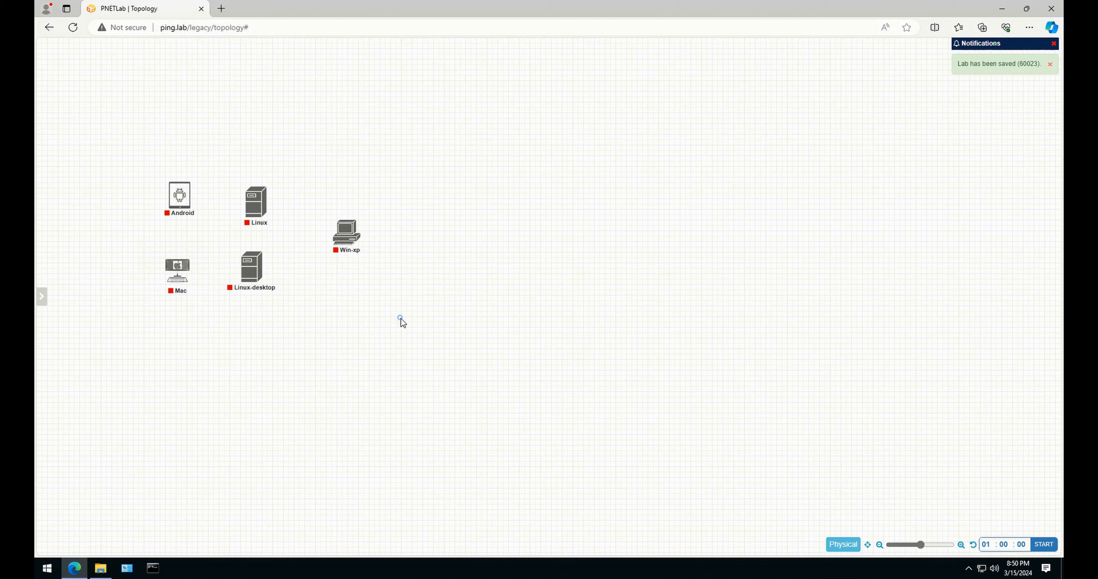
Add another node from the Windows template with the win-11-iso image, name it Win11-iso and save it.
right_click(400, 318)
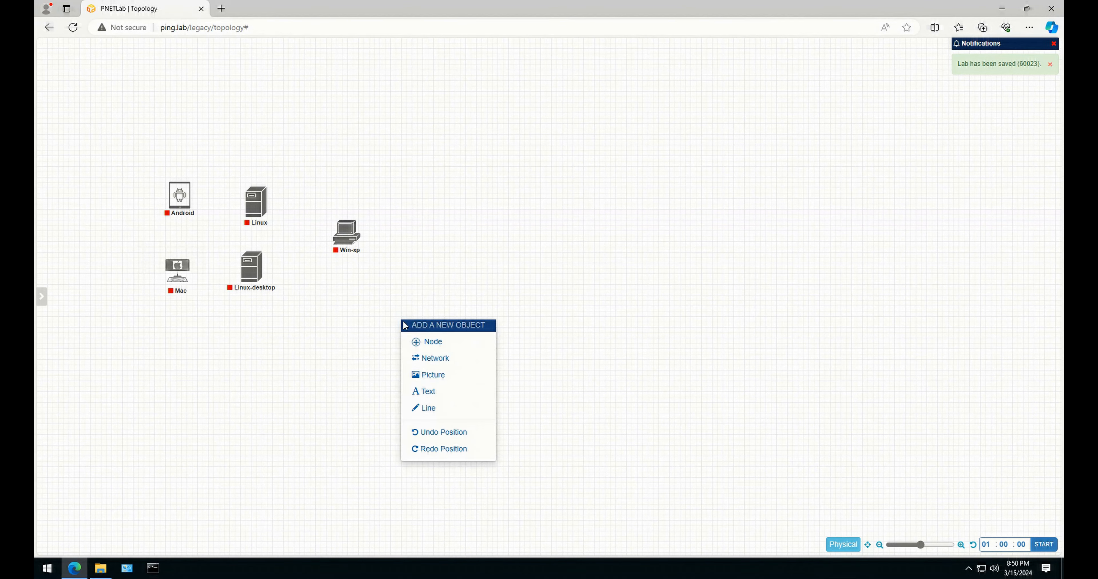
click(437, 342)
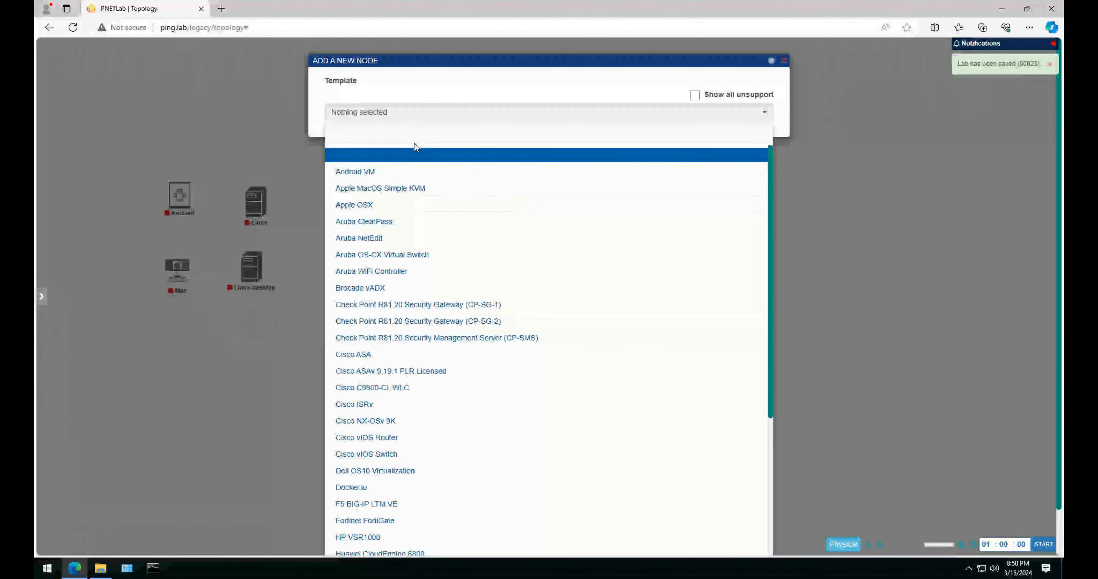
click(399, 134)
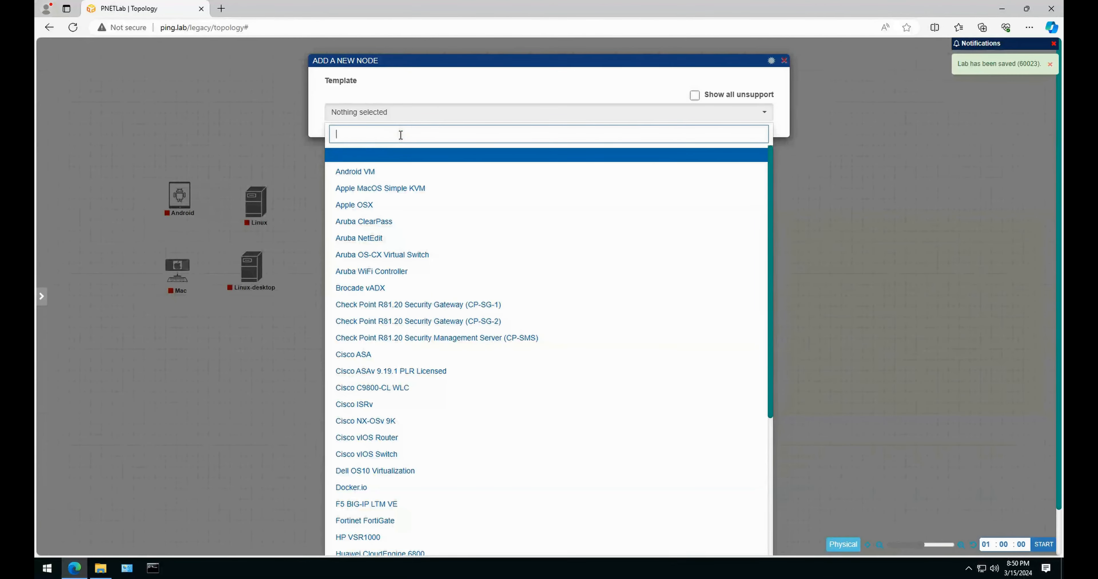
text(win)
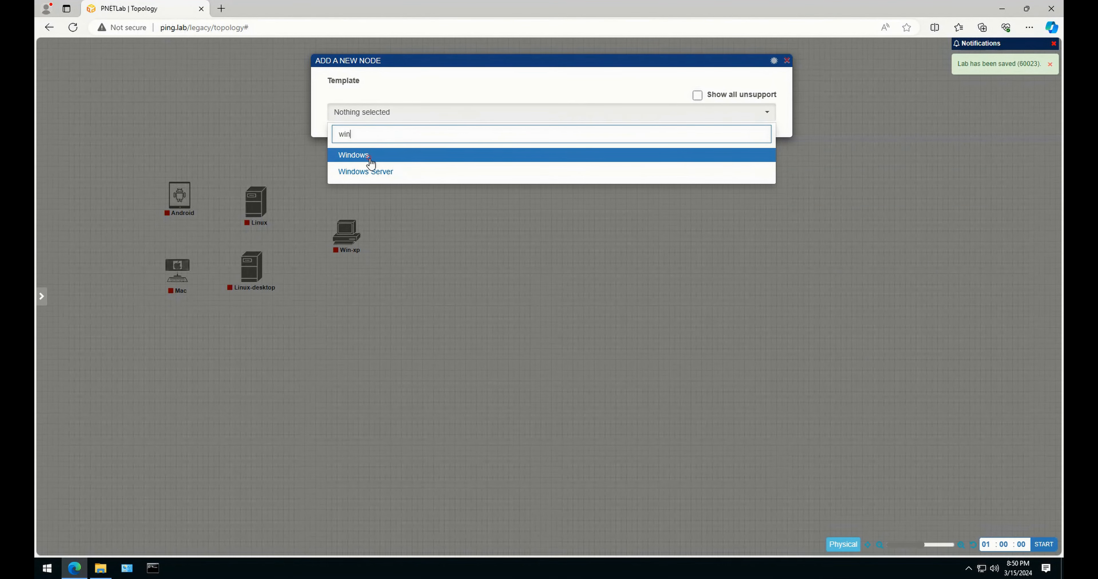
click(371, 157)
click(544, 154)
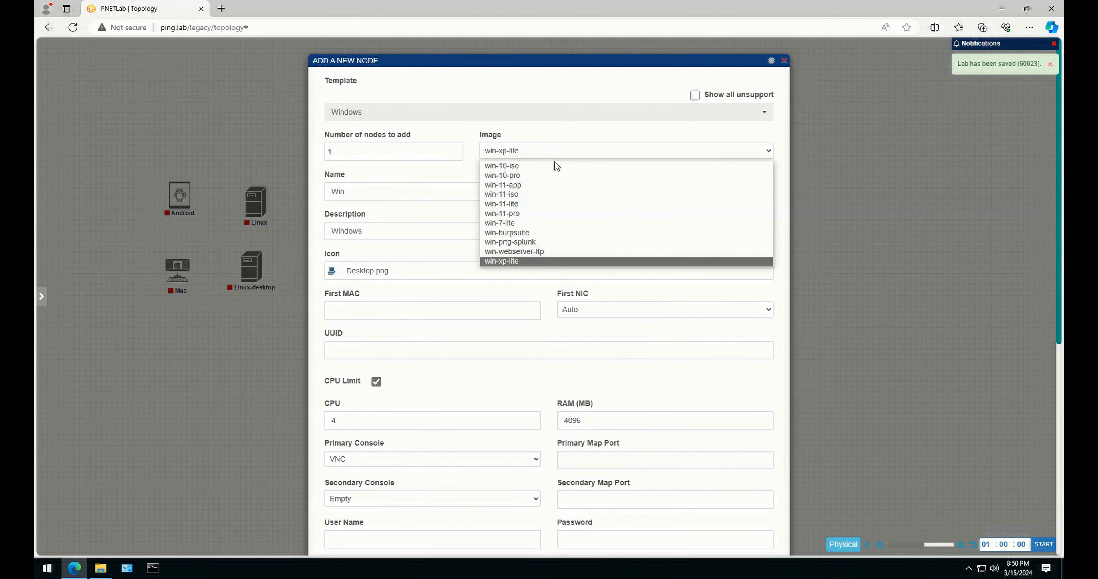
click(569, 196)
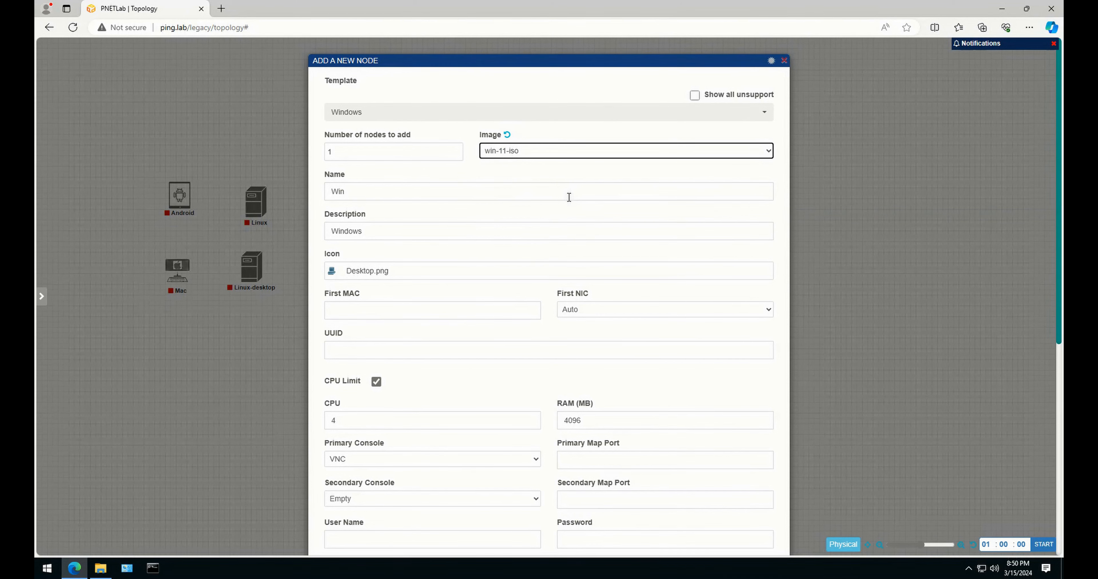
click(375, 194)
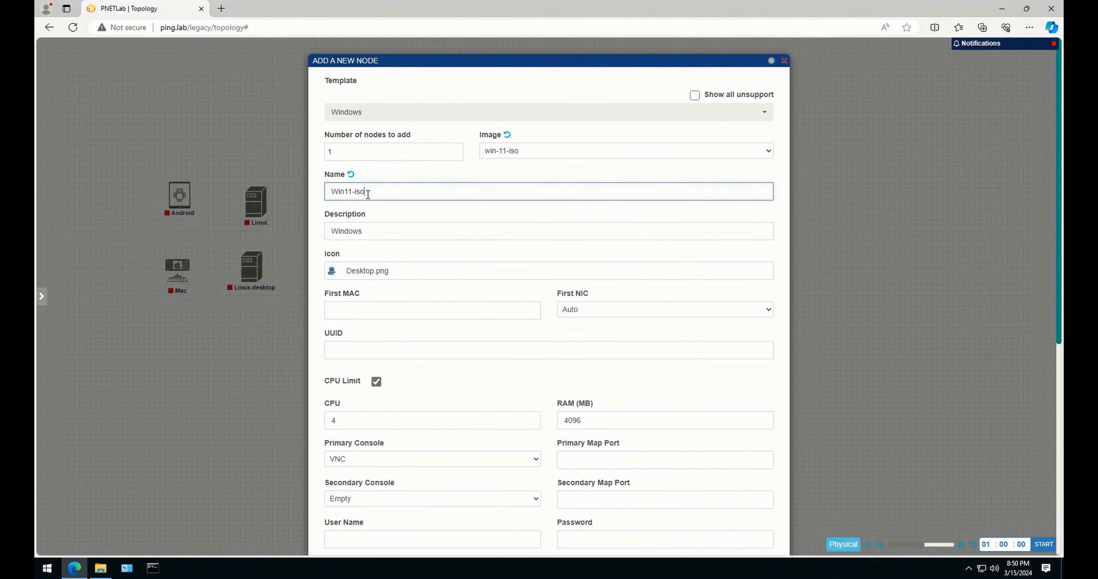
scroll(452, 306, down, 8)
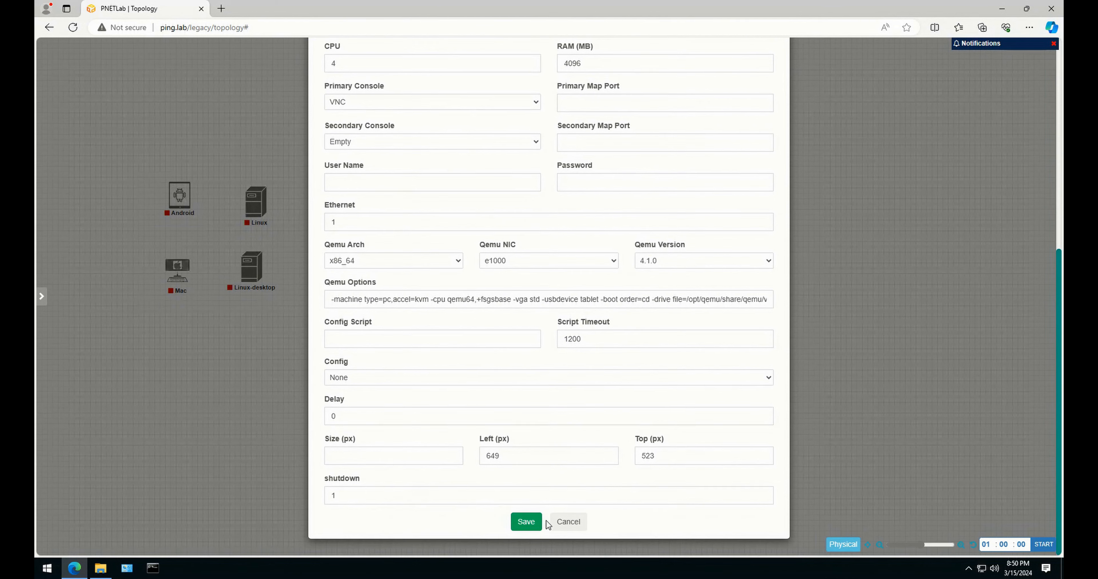
click(527, 522)
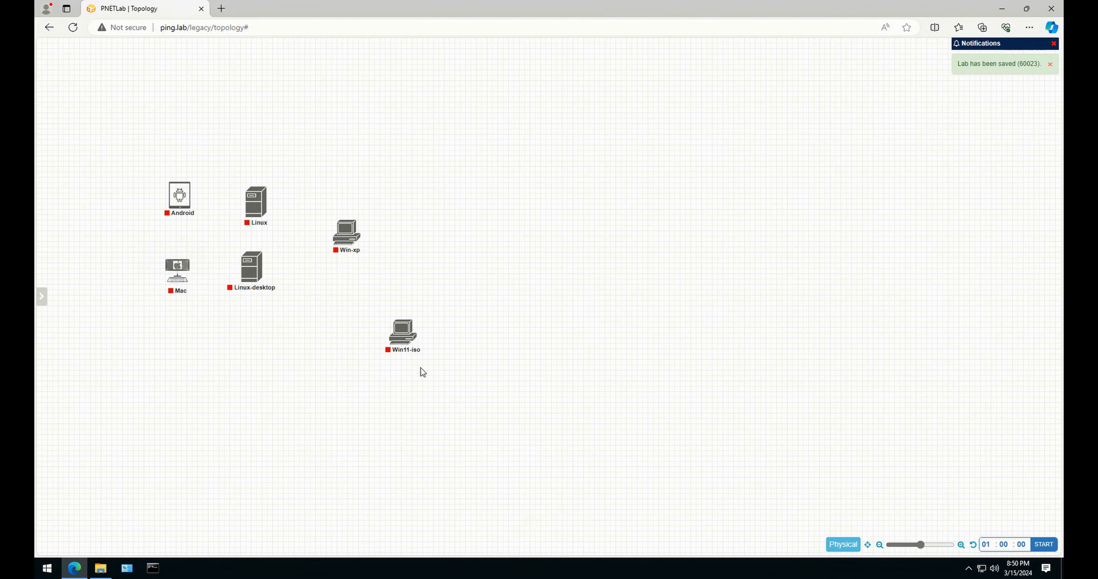
Place Win-xp beside the Linux node and Win11-iso beside the Linux-desktop node, and start both Windows nodes.
drag(346, 232, 337, 207)
drag(407, 341, 334, 279)
click(328, 190)
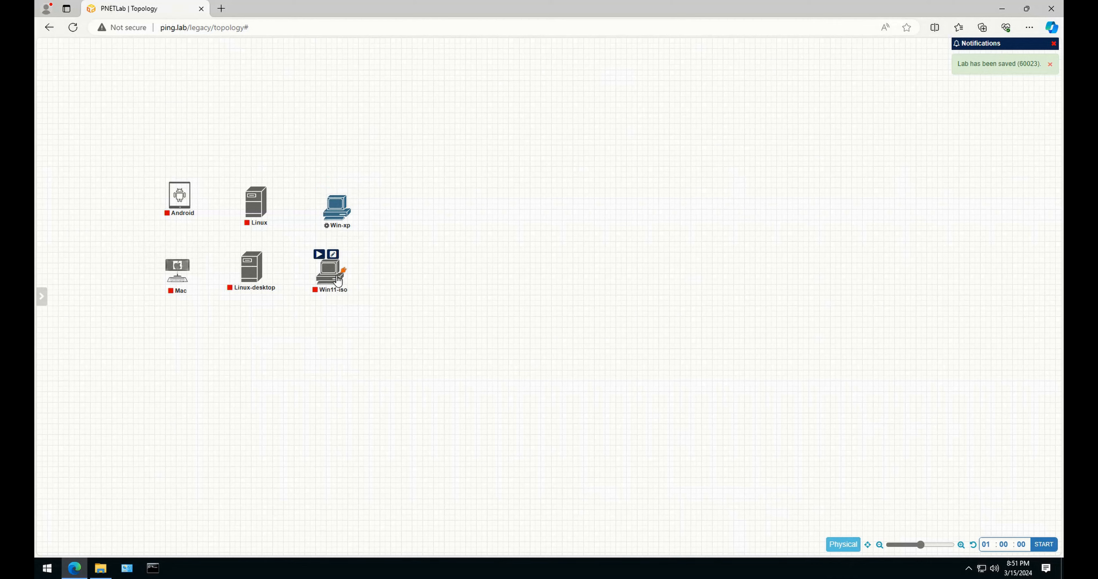
click(317, 257)
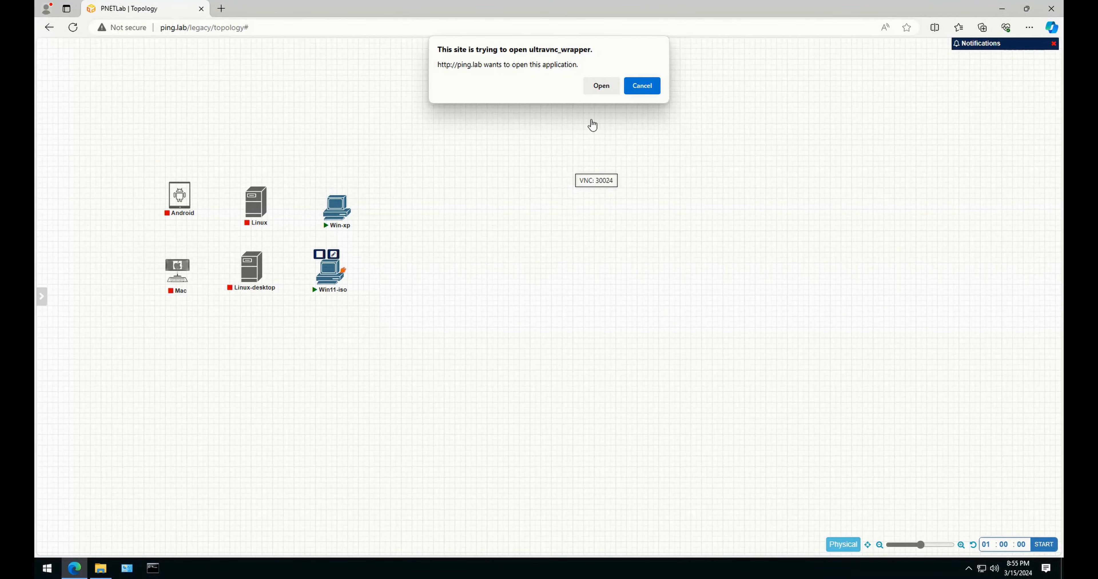
Check the VNC consoles of Win11-iso and Win-xp, viewing My Documents in Windows XP, and close both consoles.
click(603, 89)
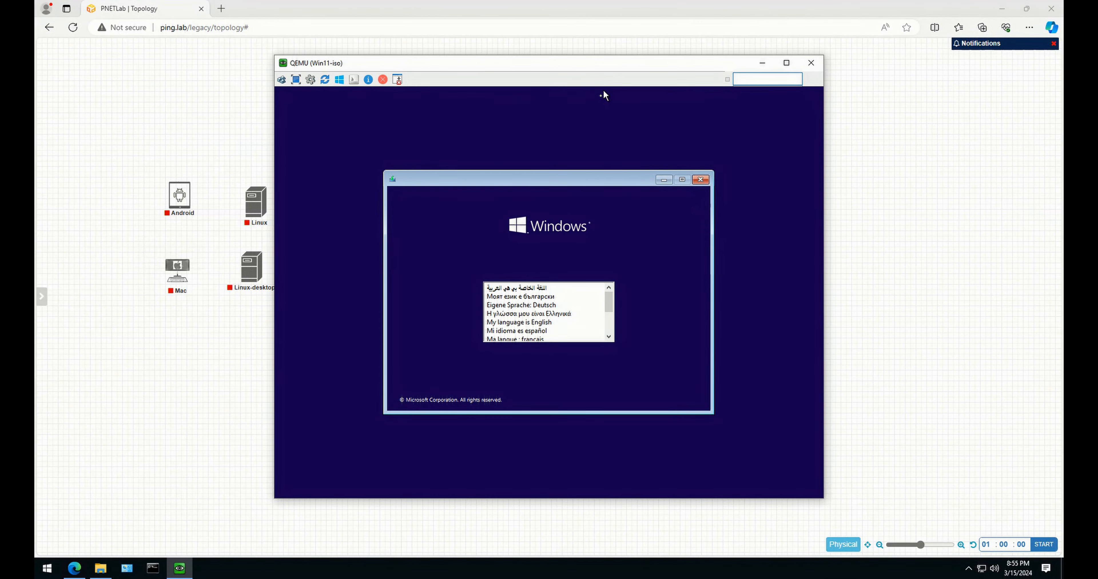
click(810, 64)
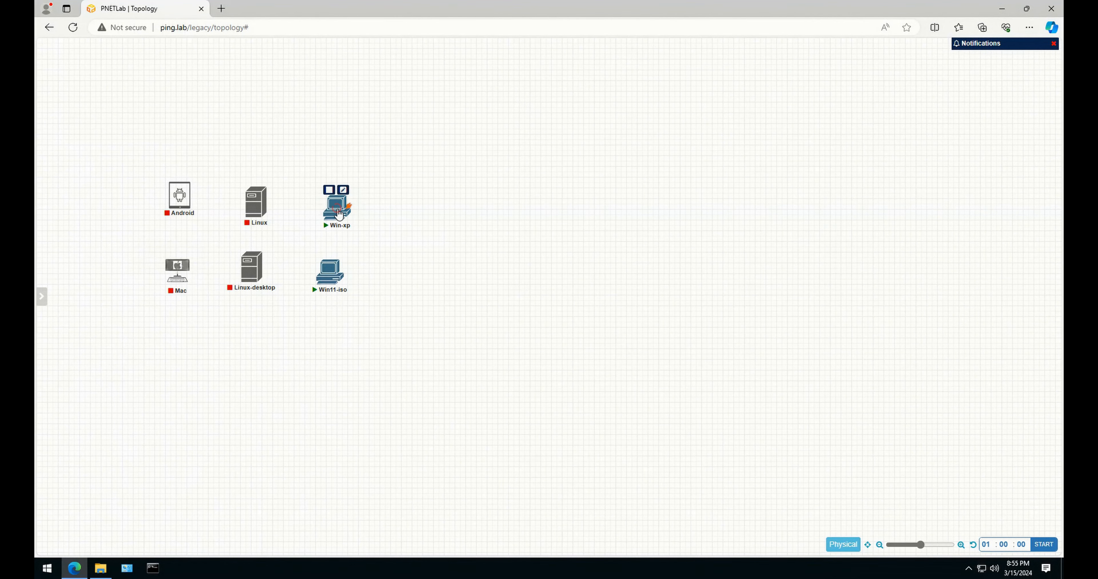
click(336, 209)
click(597, 88)
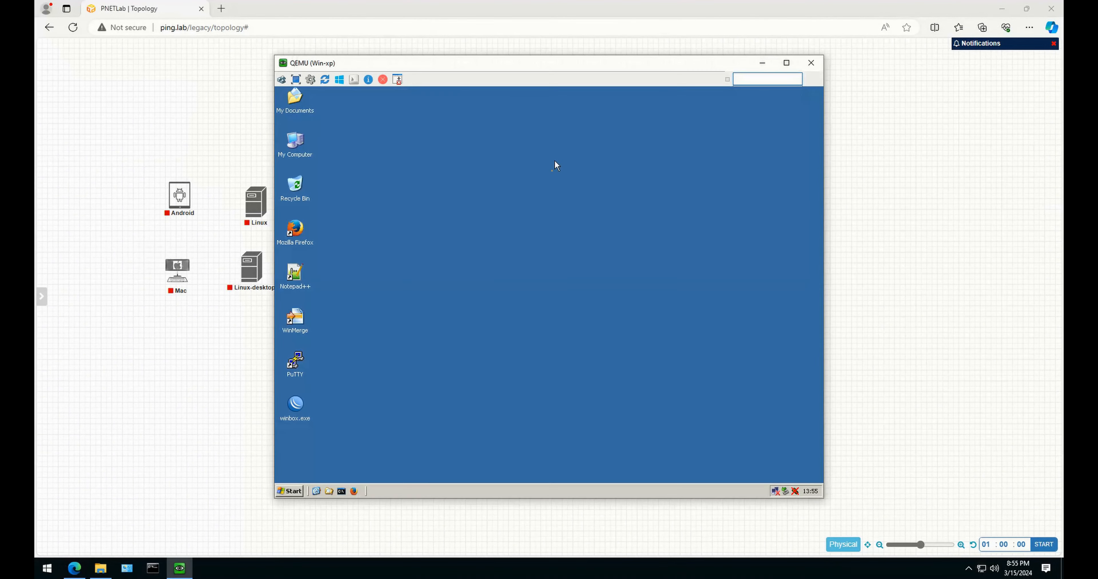
click(329, 490)
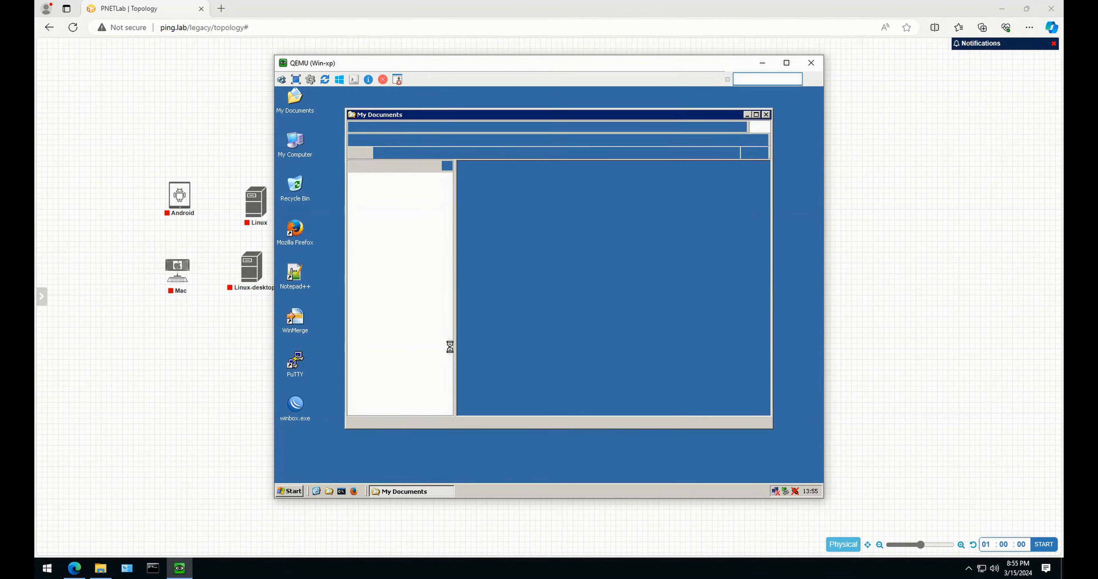
click(766, 114)
click(811, 66)
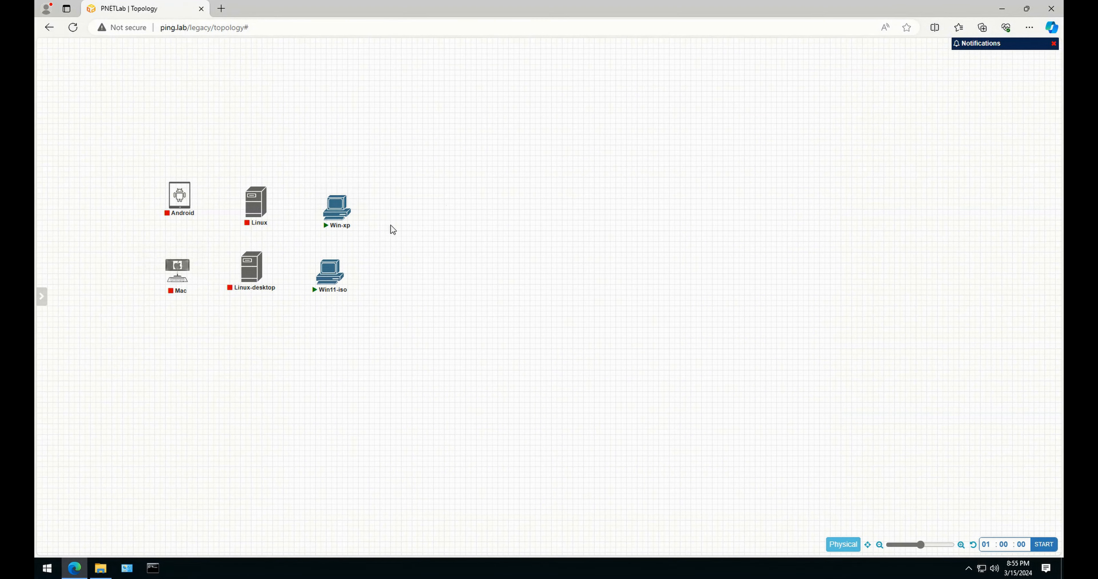
Open the Win11-iso node's VNC console and choose English as the Windows Setup language.
click(328, 270)
click(600, 86)
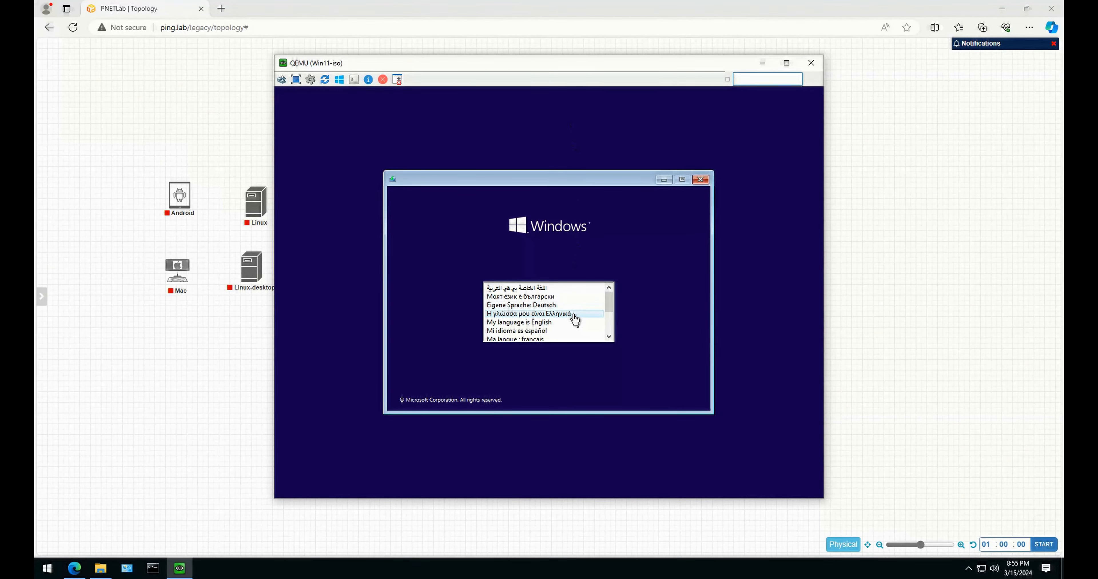
click(552, 323)
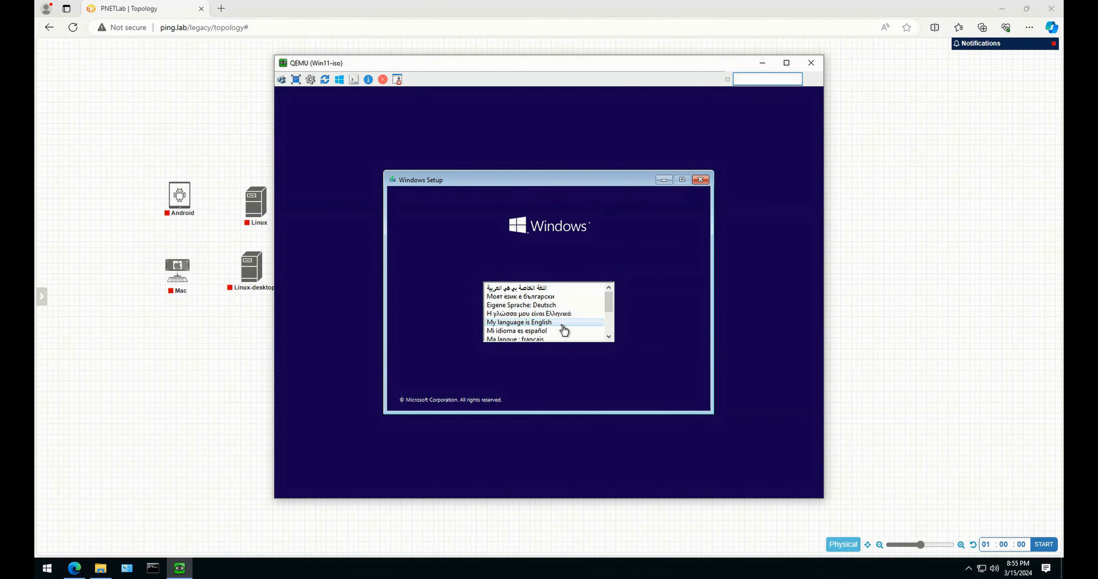
click(563, 330)
click(561, 325)
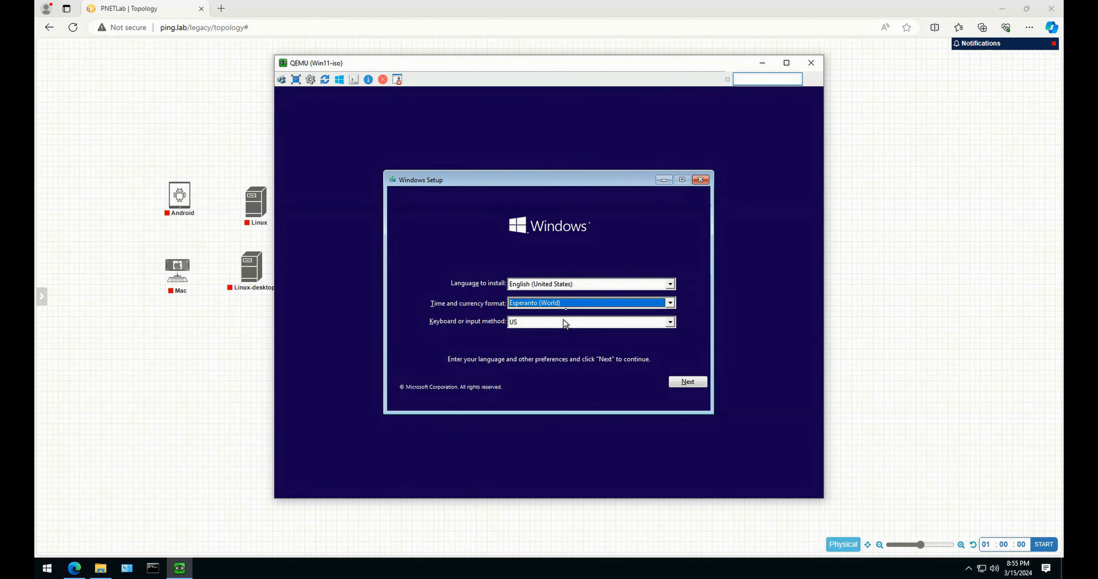
Change the time and currency format in Windows Setup and start the Windows 11 installation.
click(565, 303)
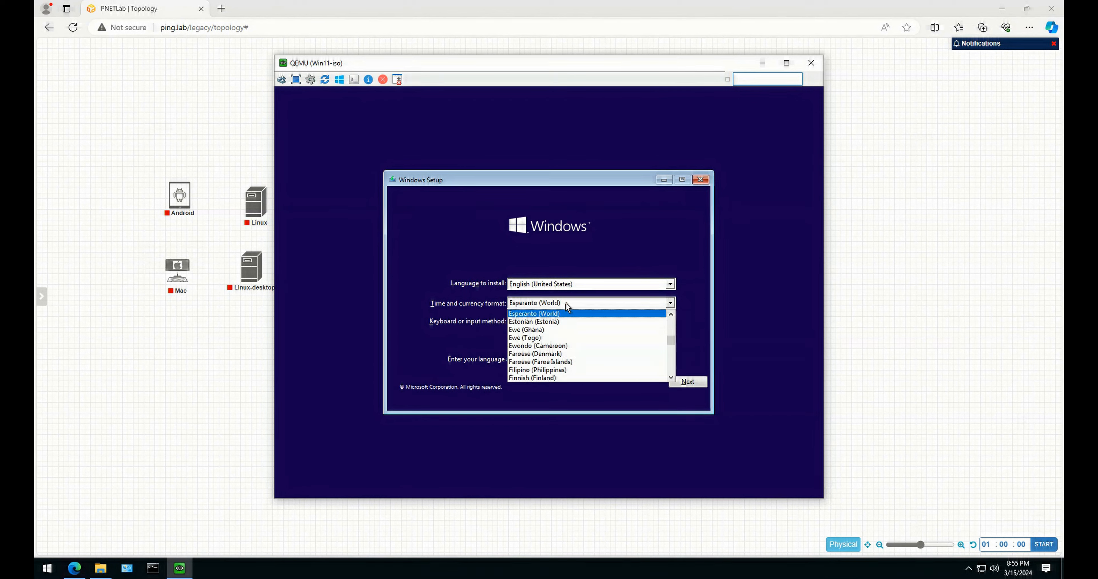
key(j)
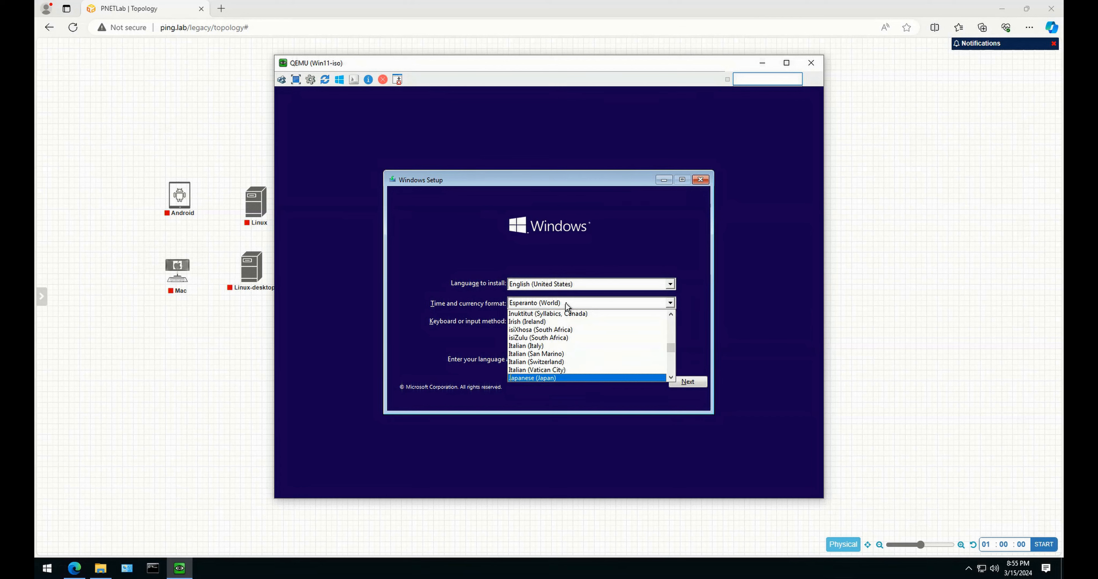
click(565, 346)
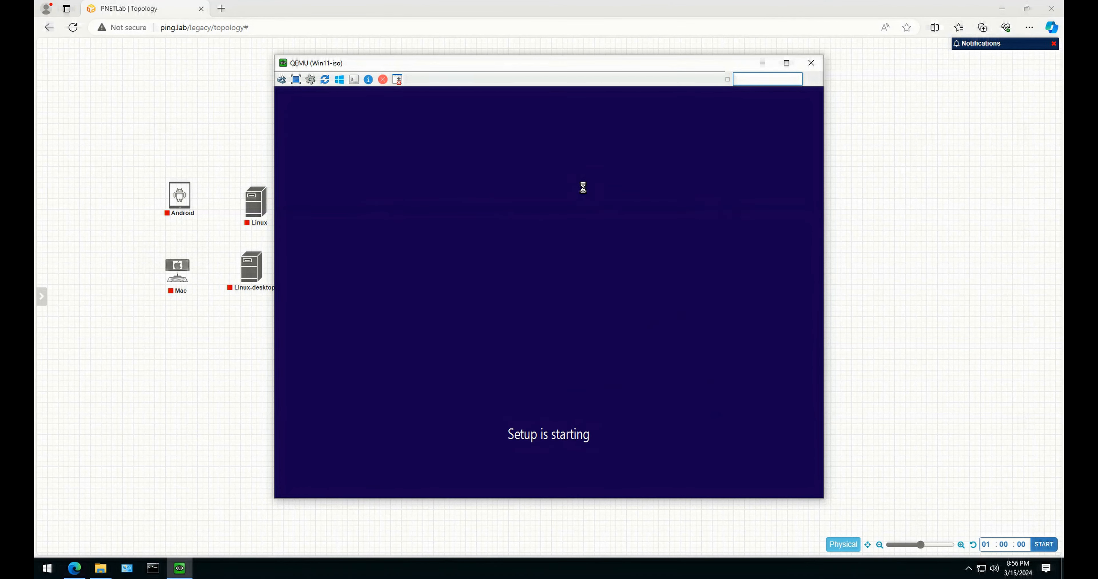